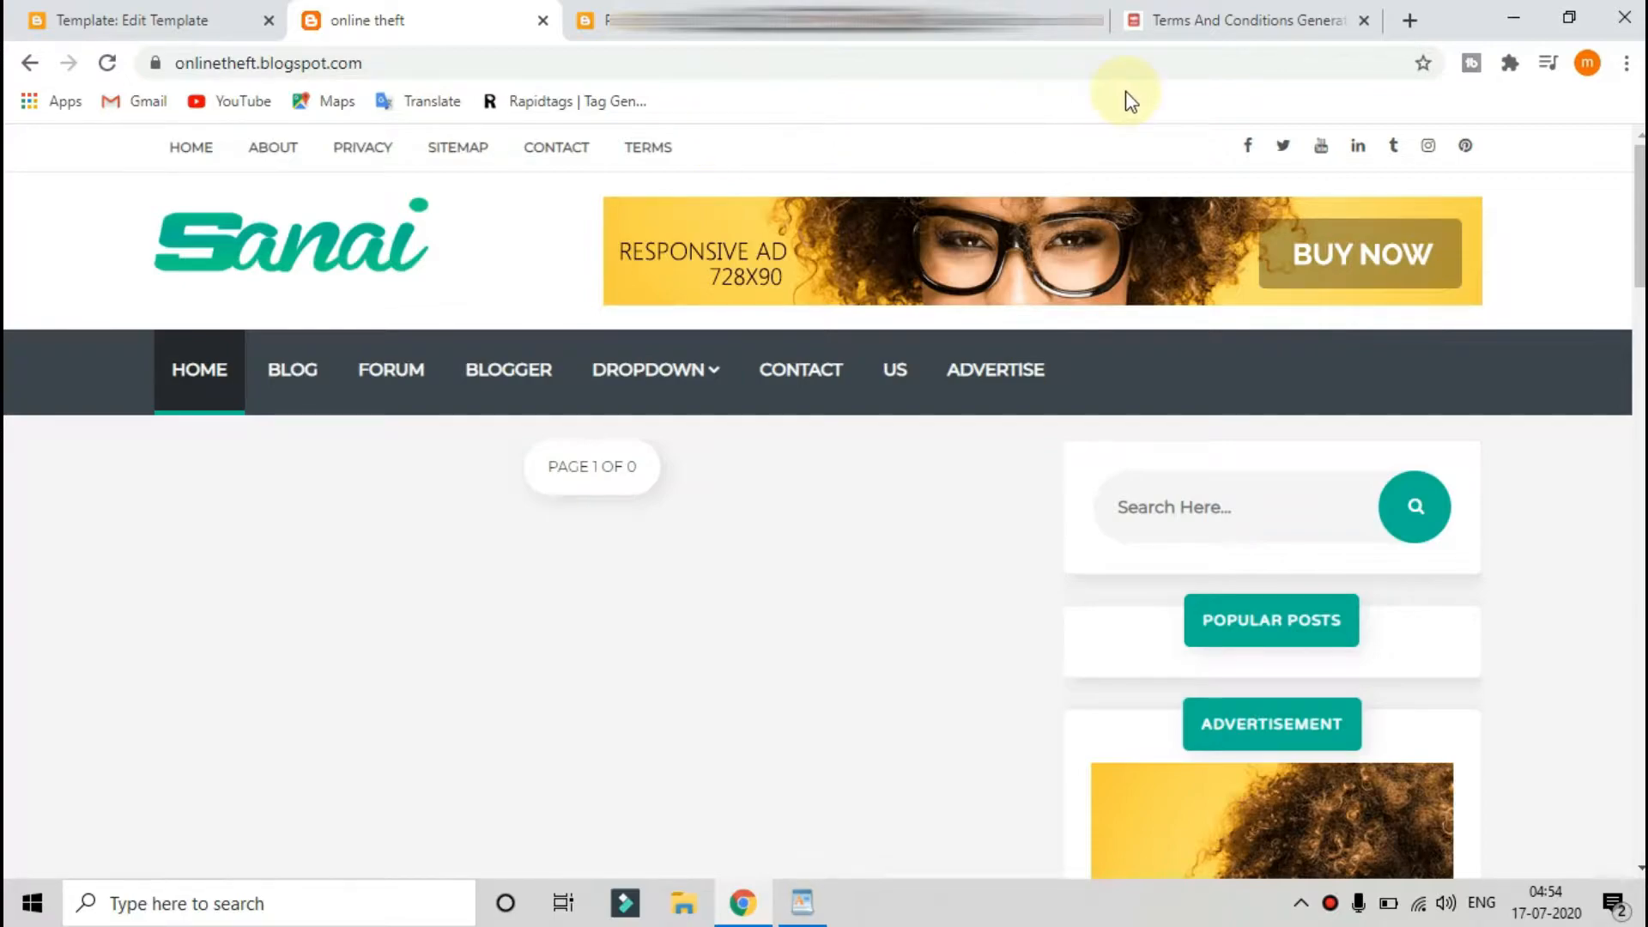
left_click(1198, 19)
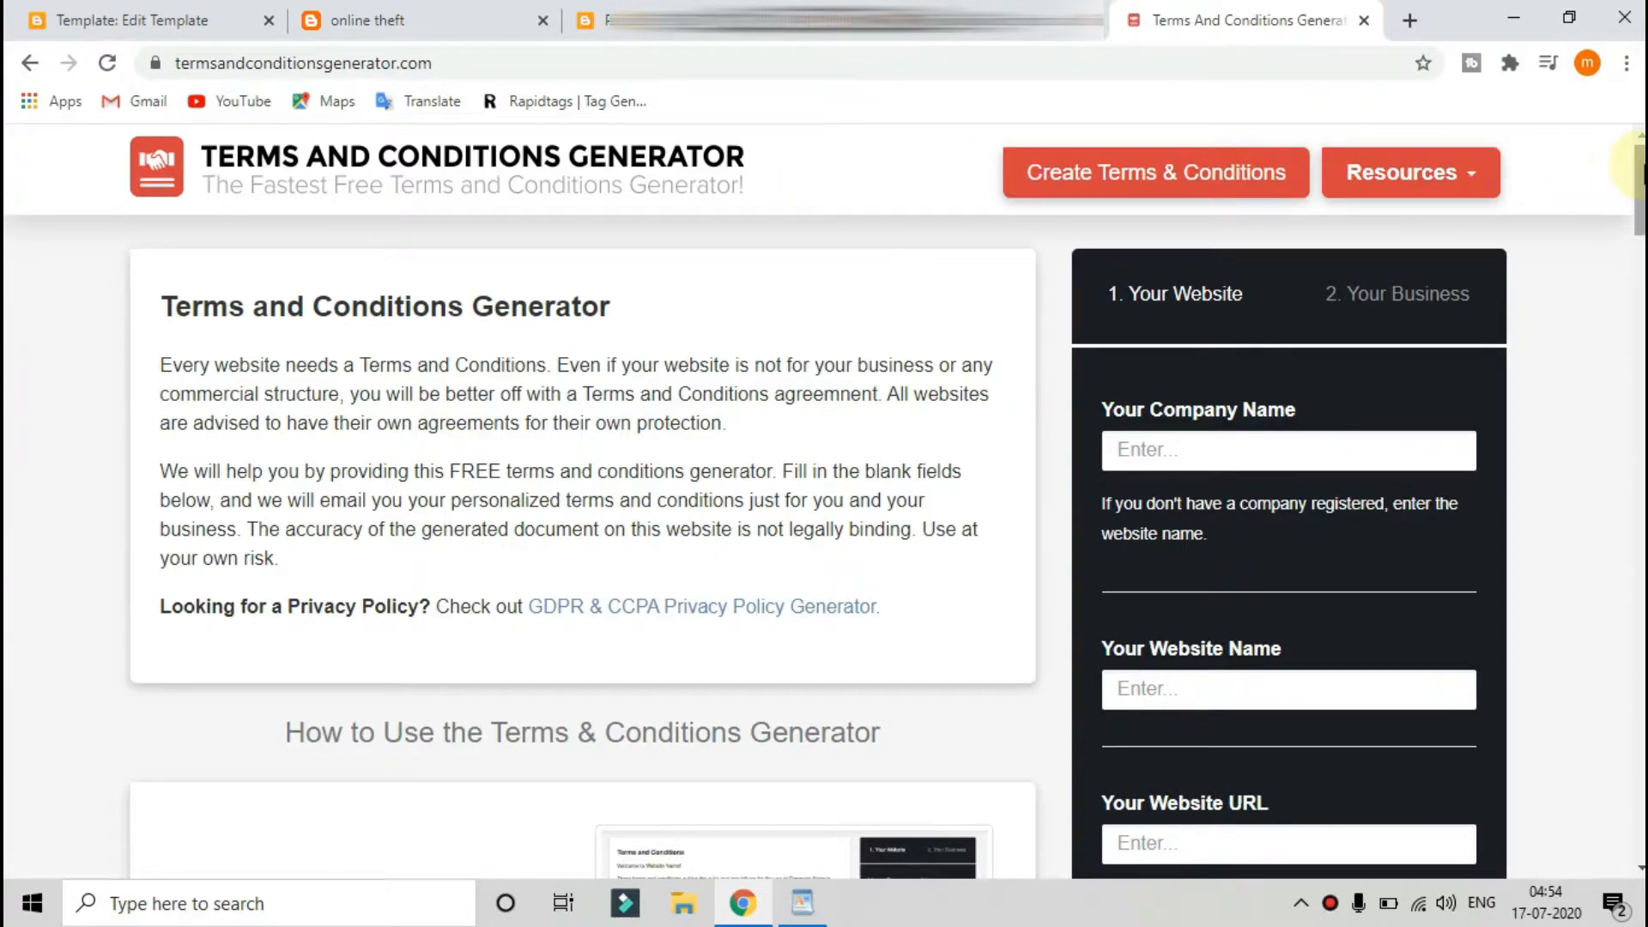
mouse_move(1639, 173)
left_mouse_down()
mouse_move(1640, 210)
mouse_move(1640, 196)
left_mouse_up()
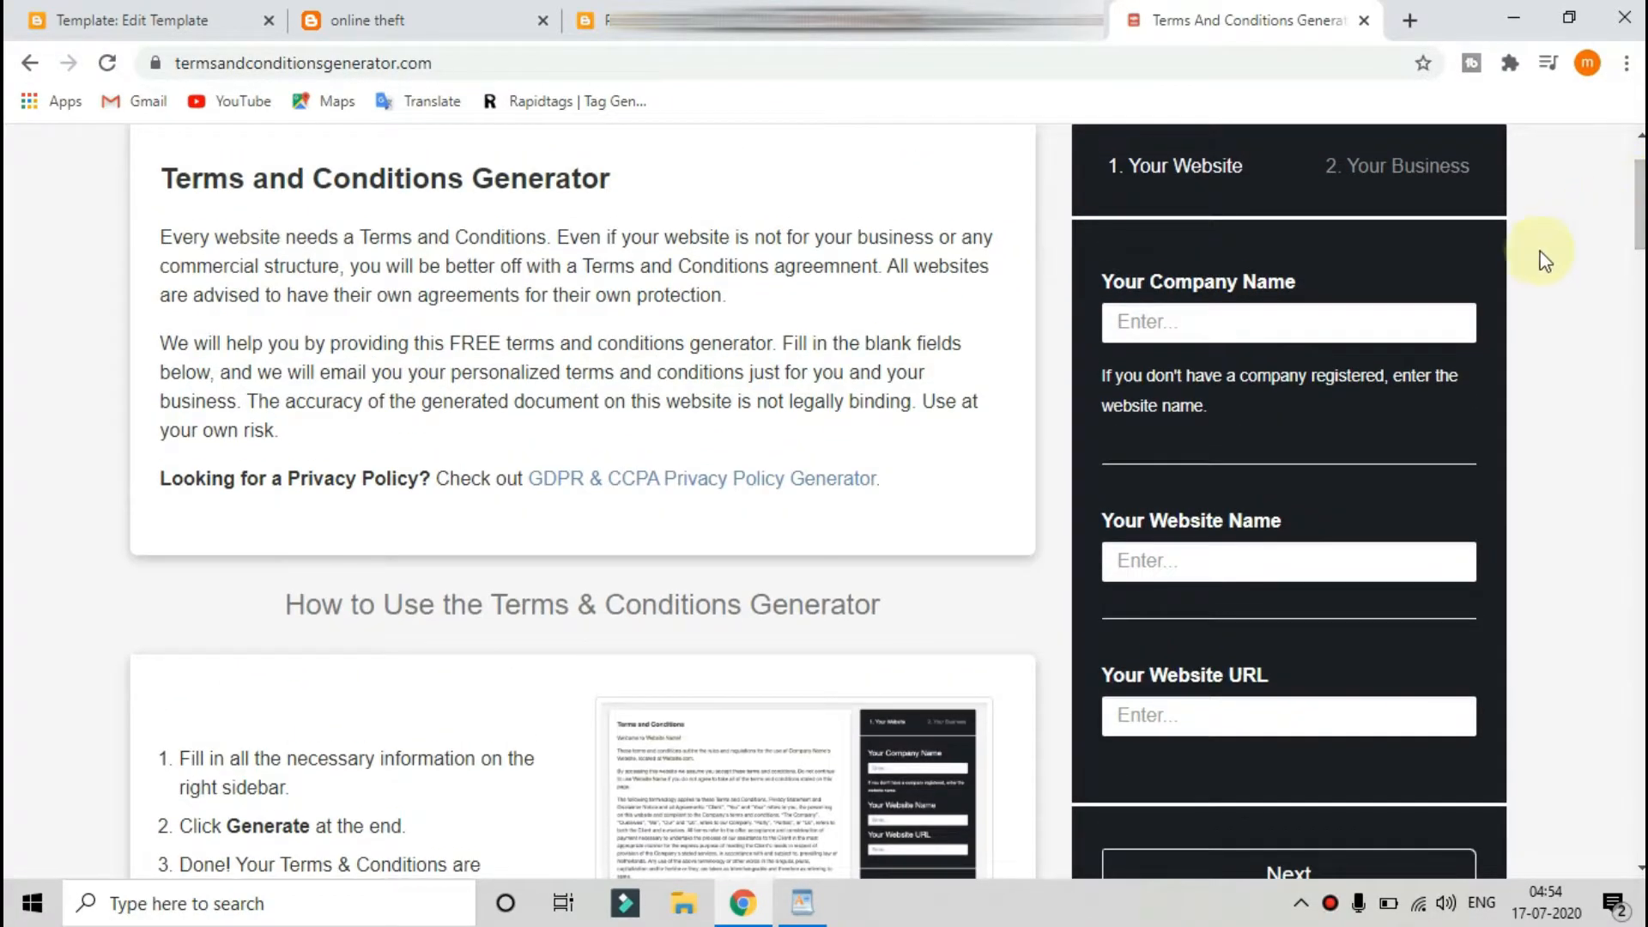
left_click(1245, 323)
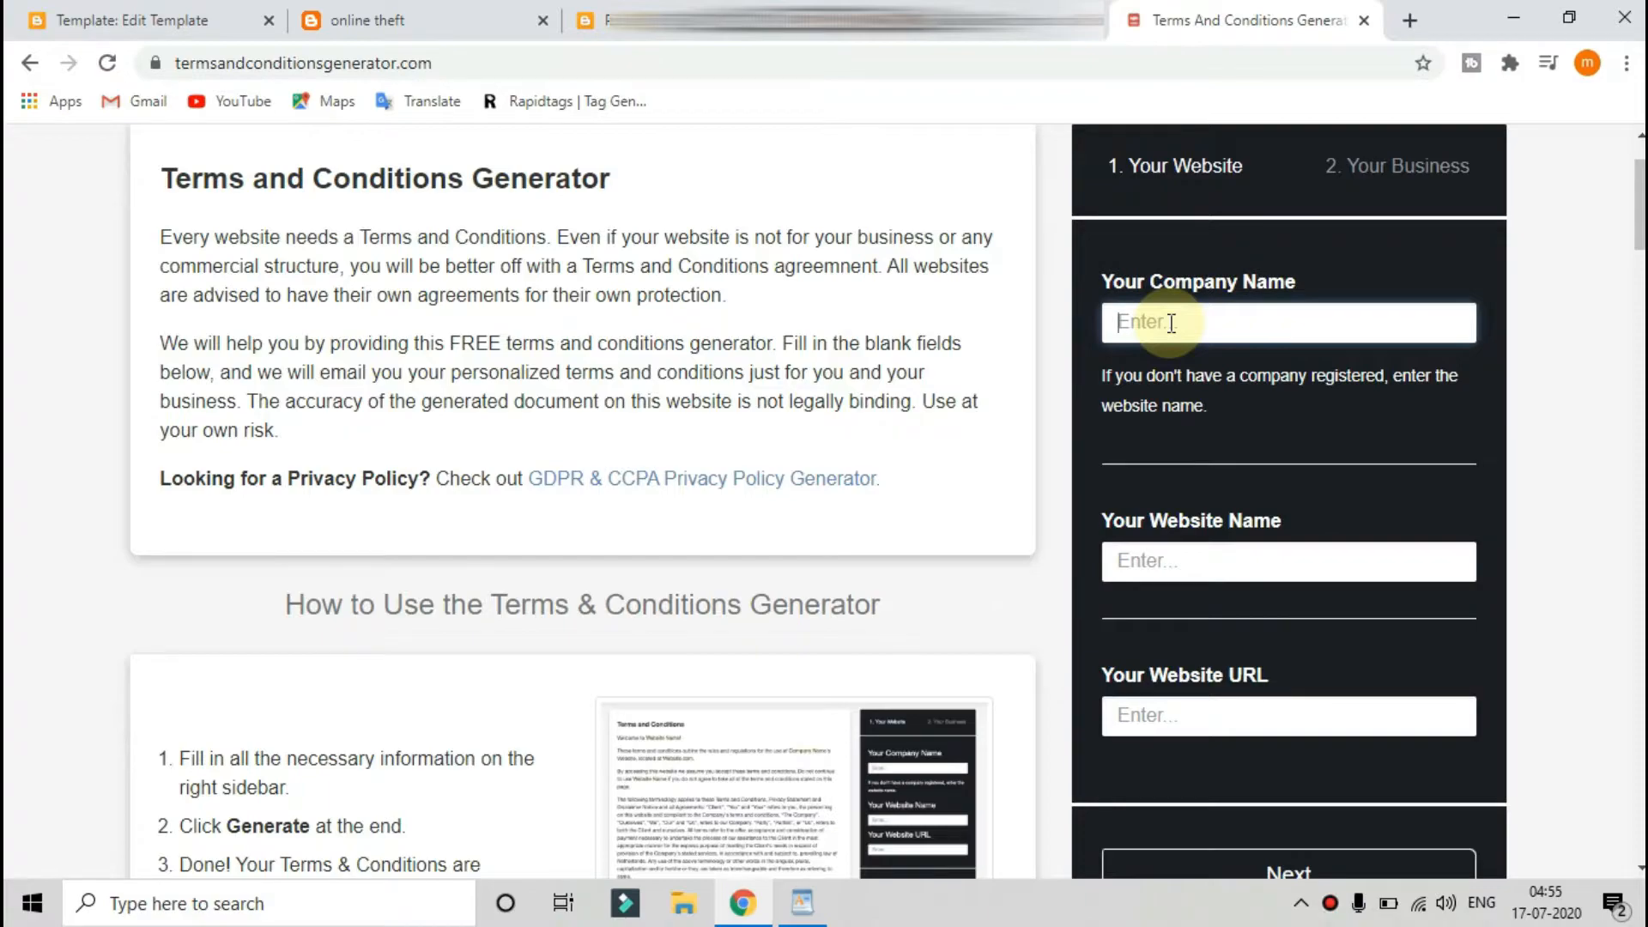
left_click(1194, 567)
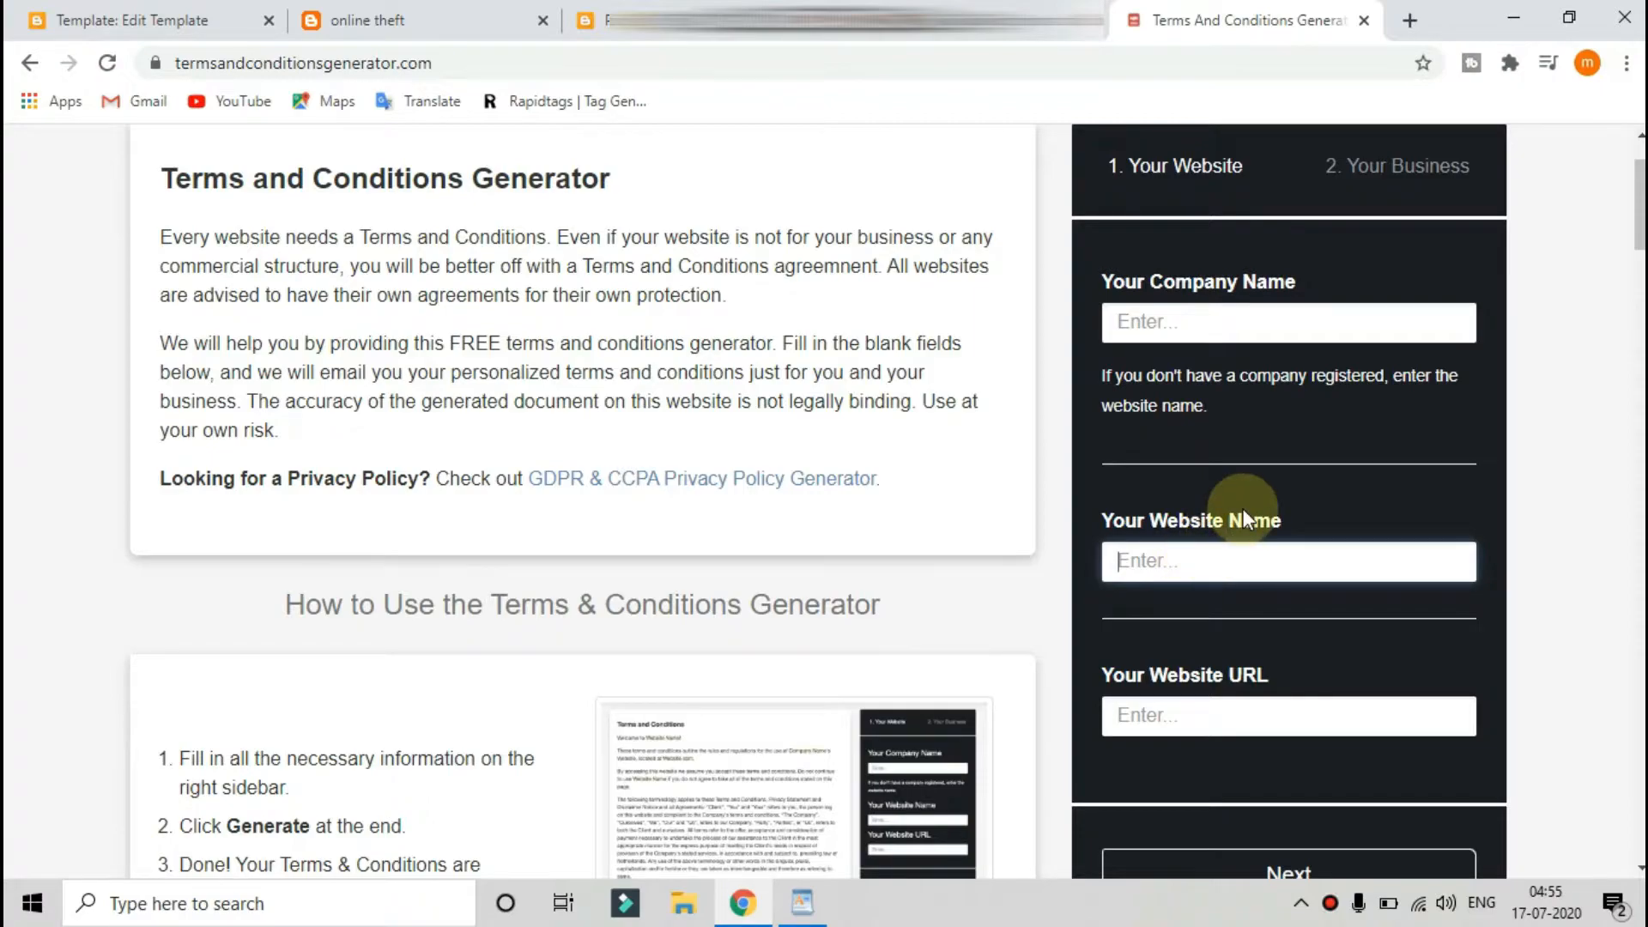
left_click(1187, 714)
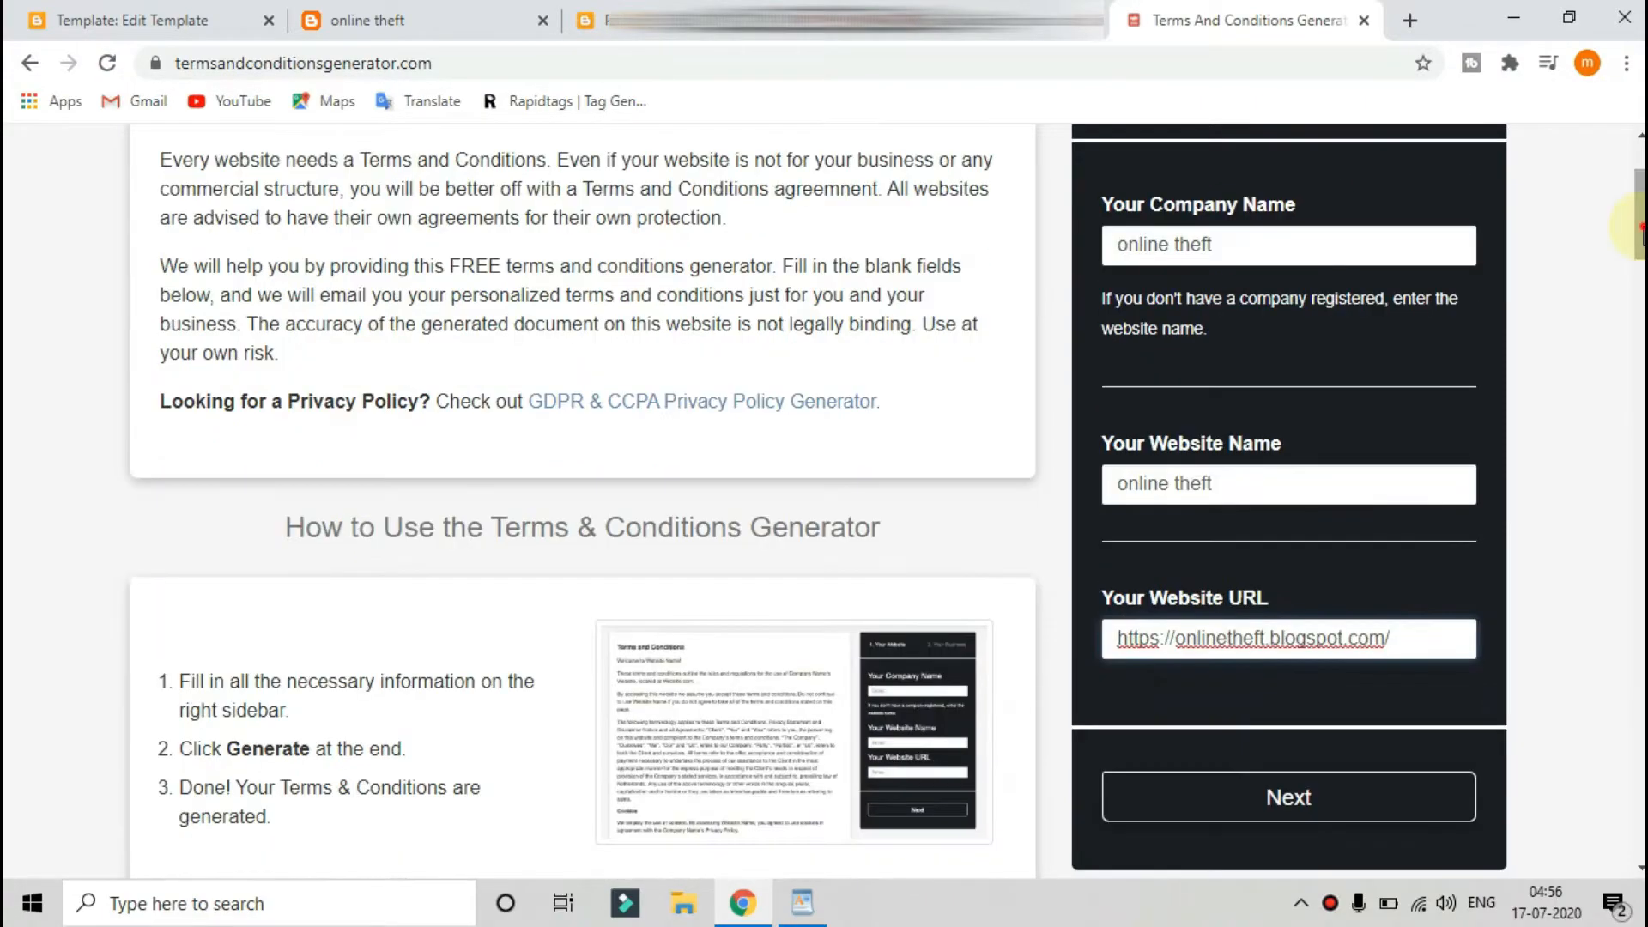
left_click_drag(1640, 237, 1641, 272)
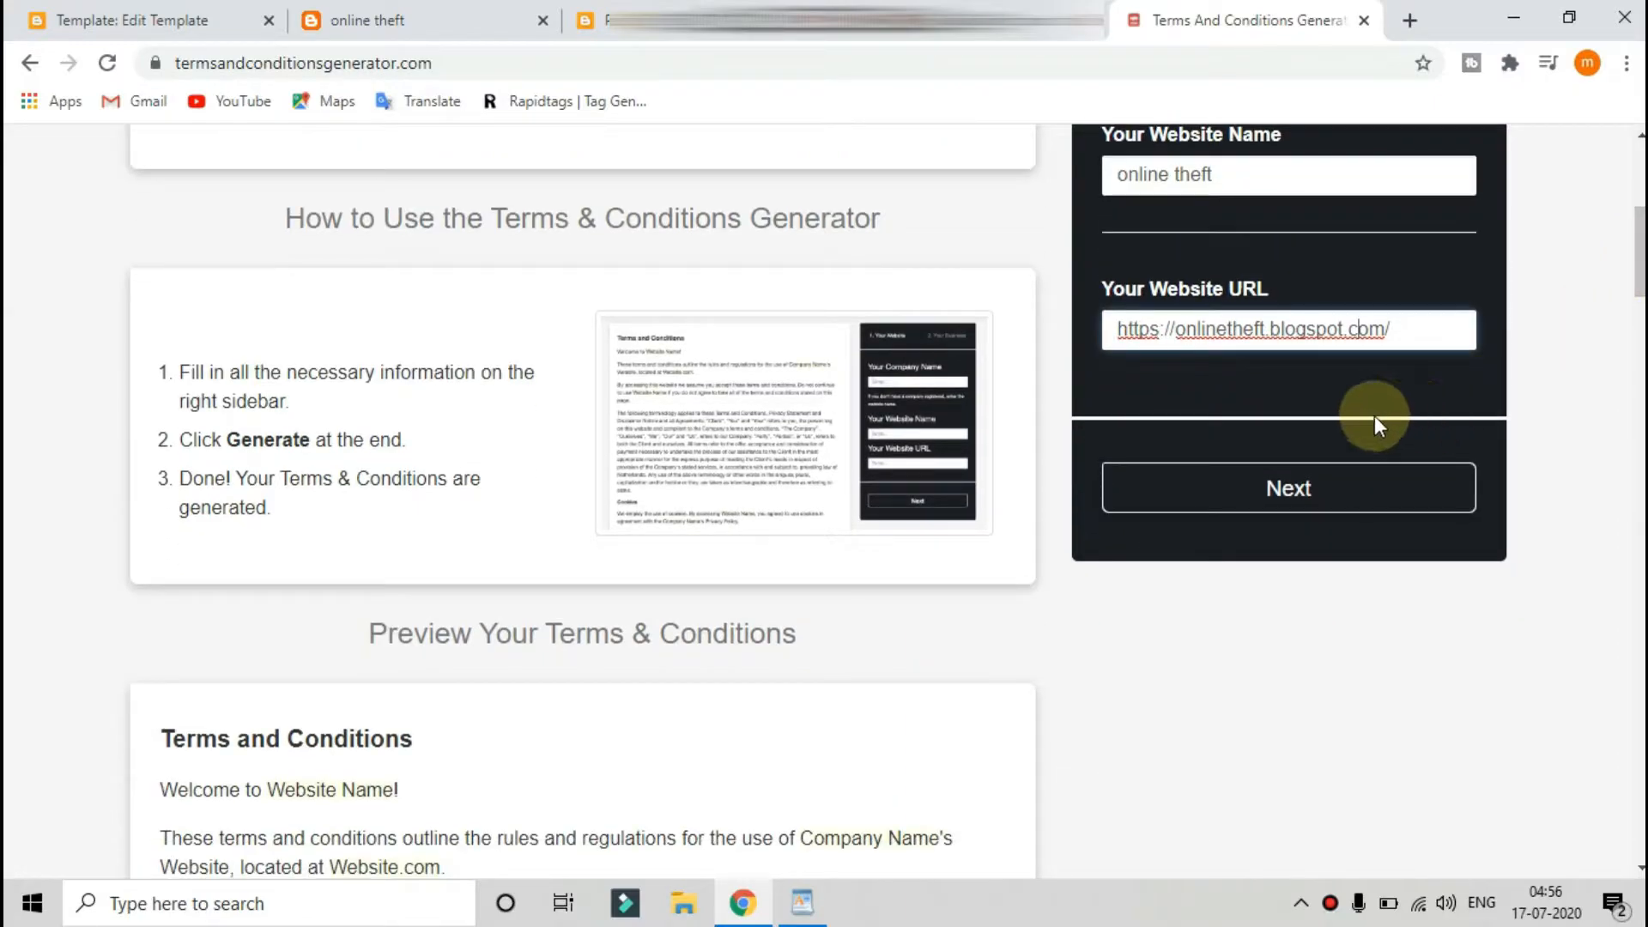
left_click(1276, 496)
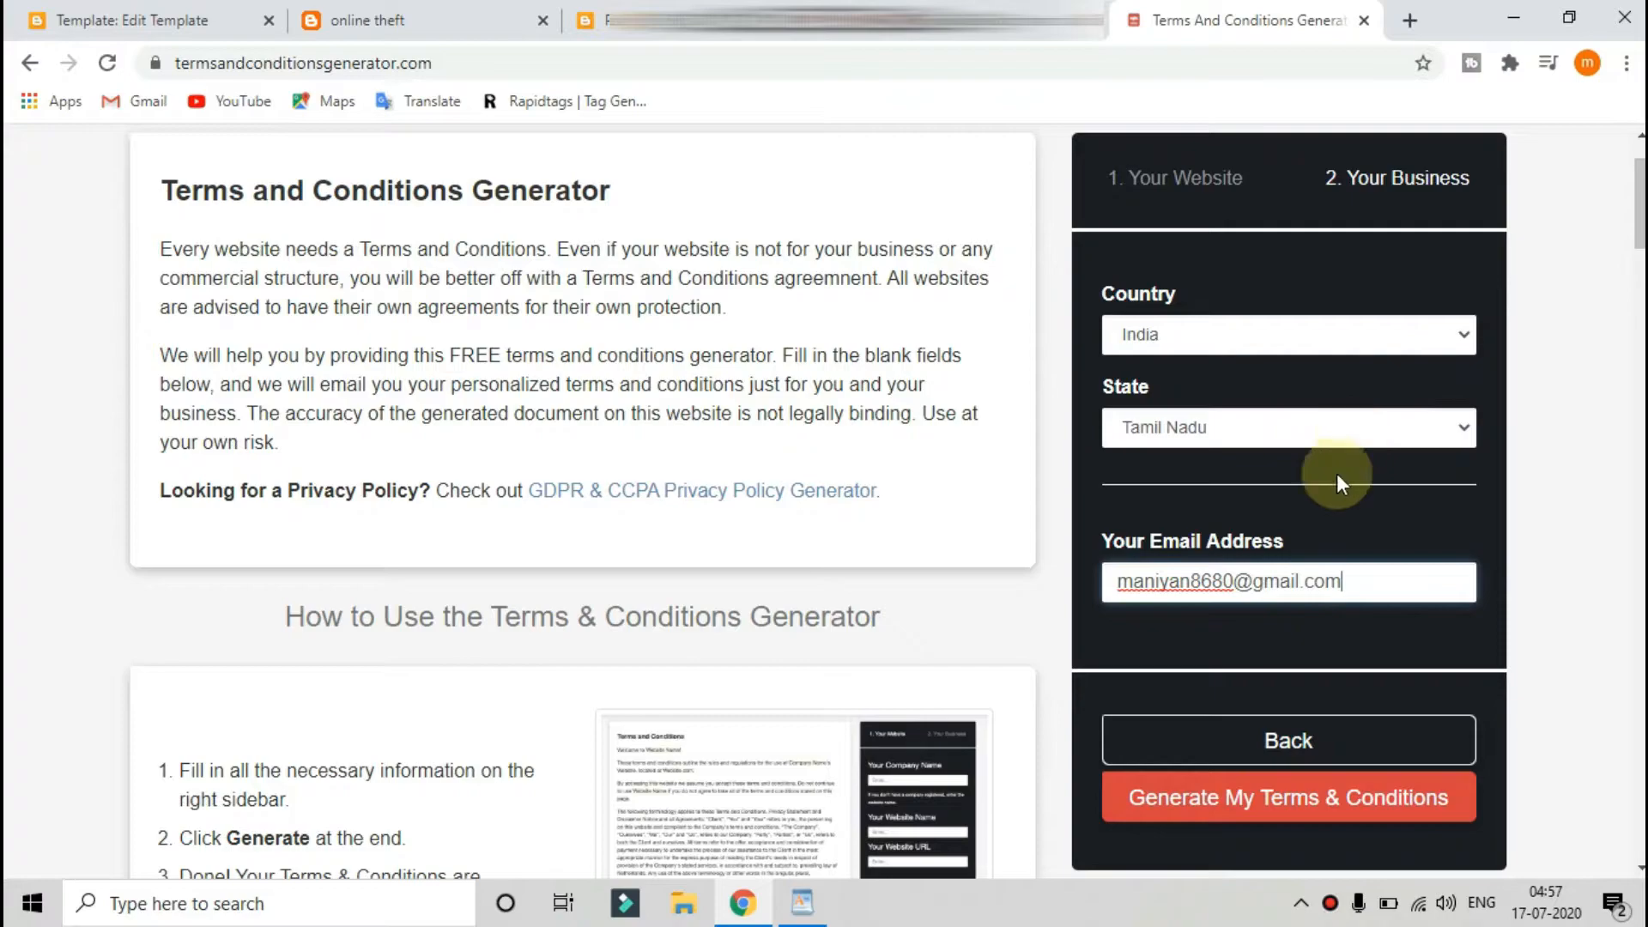
Generate the terms and conditions for India, Tamil Nadu with the contact e-mail, and select the generated text for copying.
left_click(1299, 807)
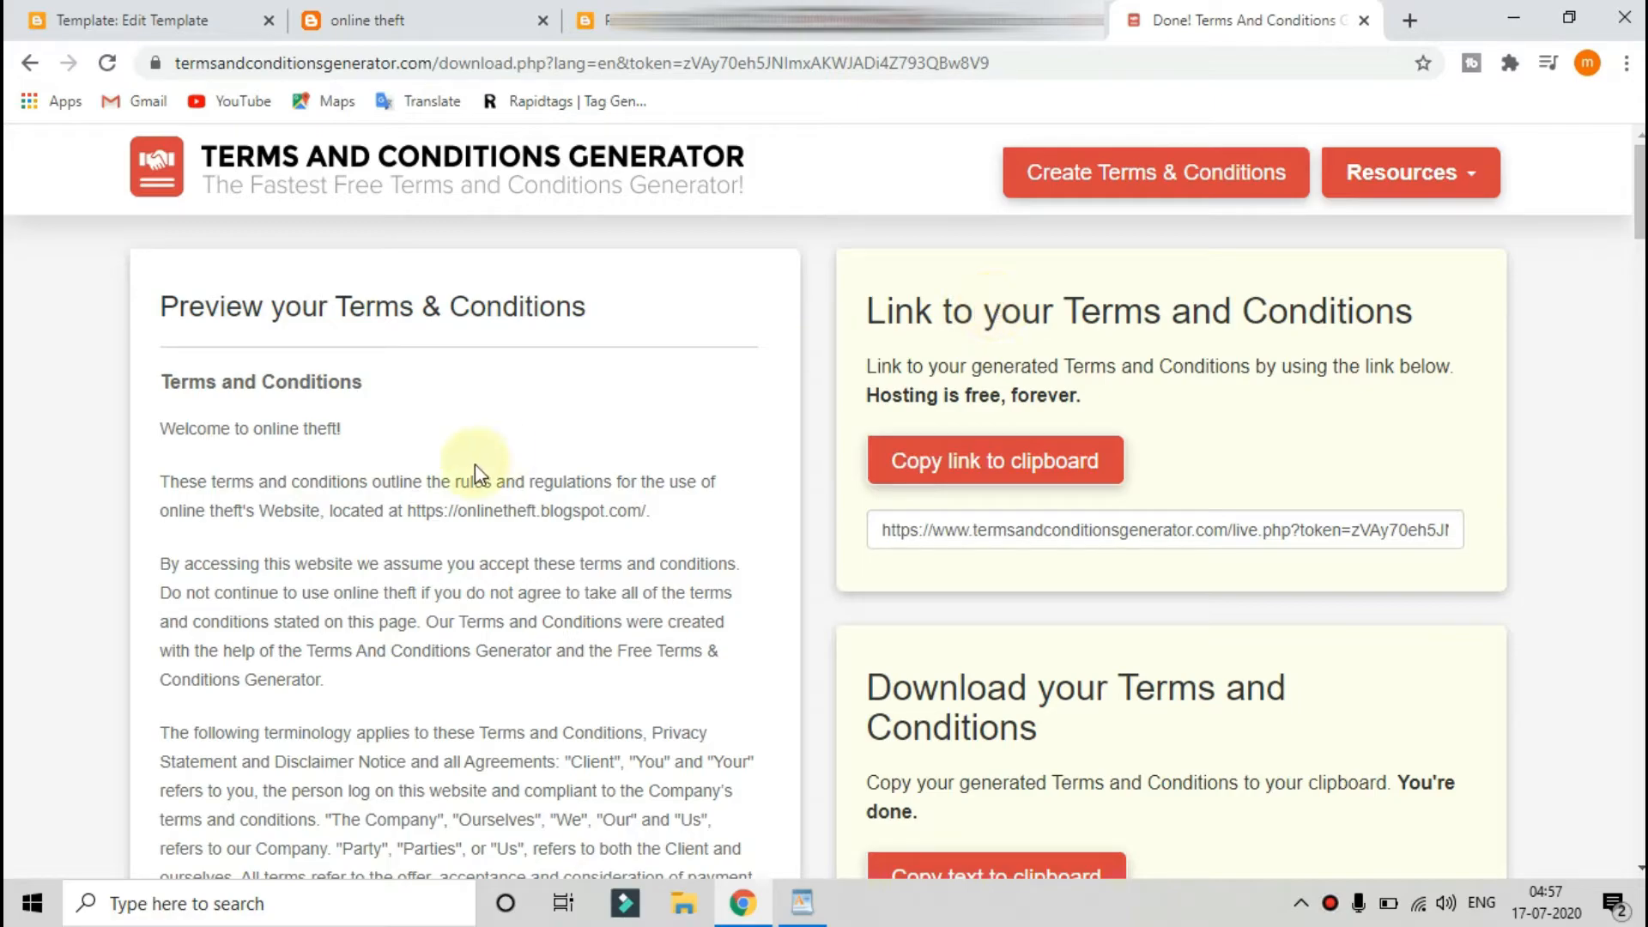
left_click_drag(163, 370, 263, 566)
left_click_drag(316, 658, 369, 864)
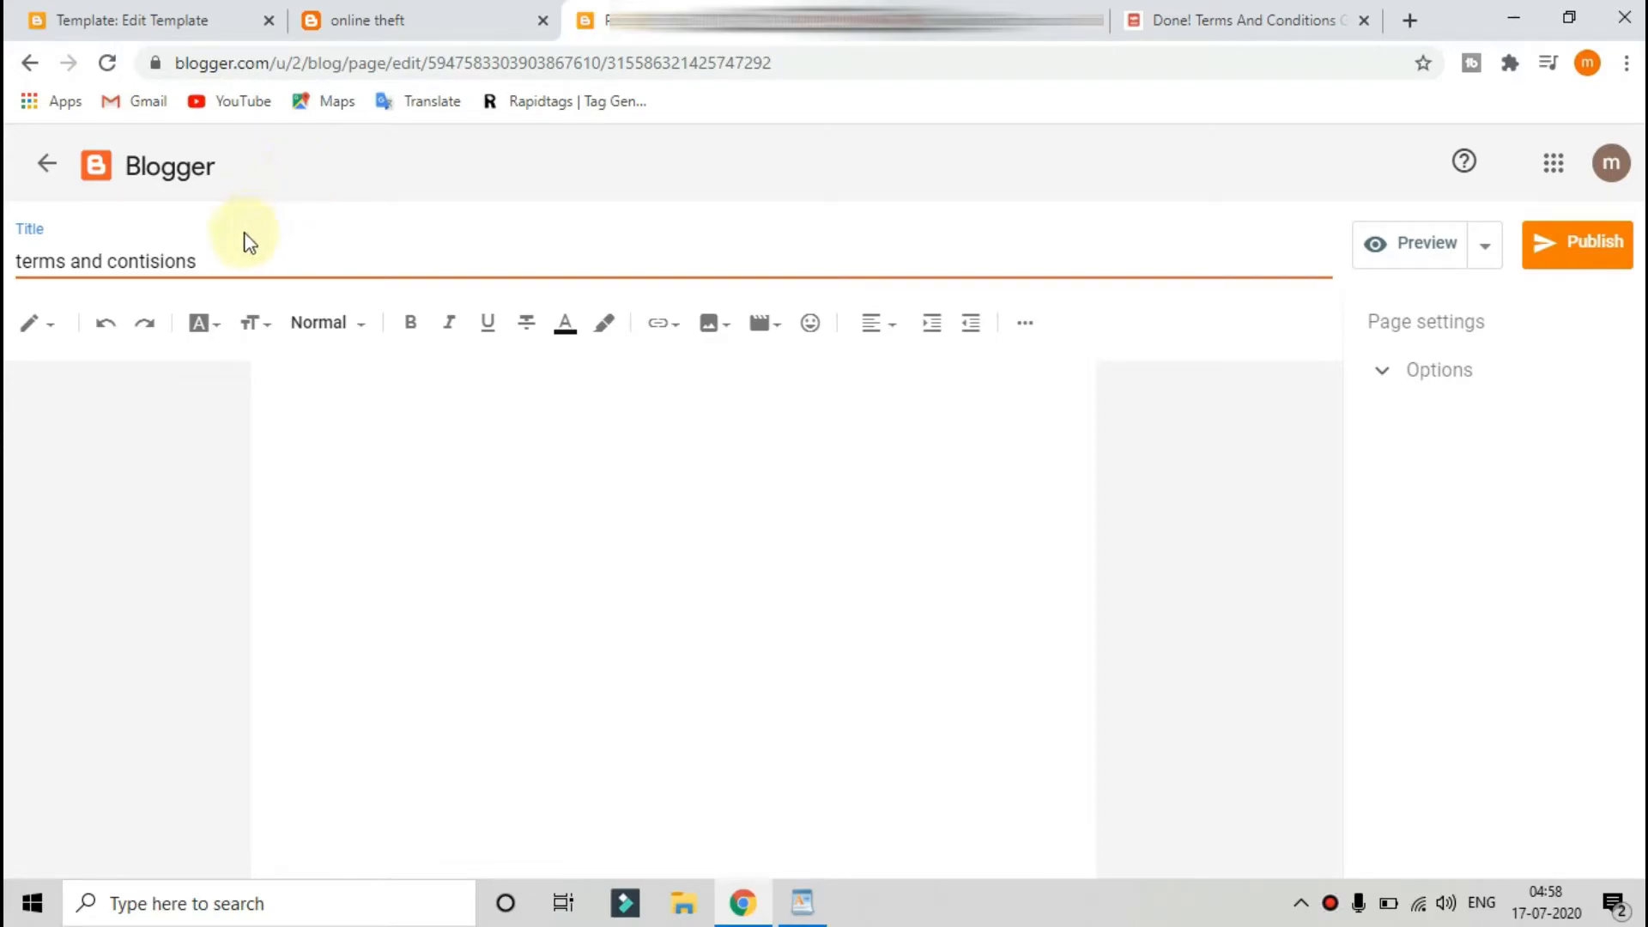
Paste the generated terms into the body of the Blogger page "terms and contisions" and publish the page.
left_click(339, 410)
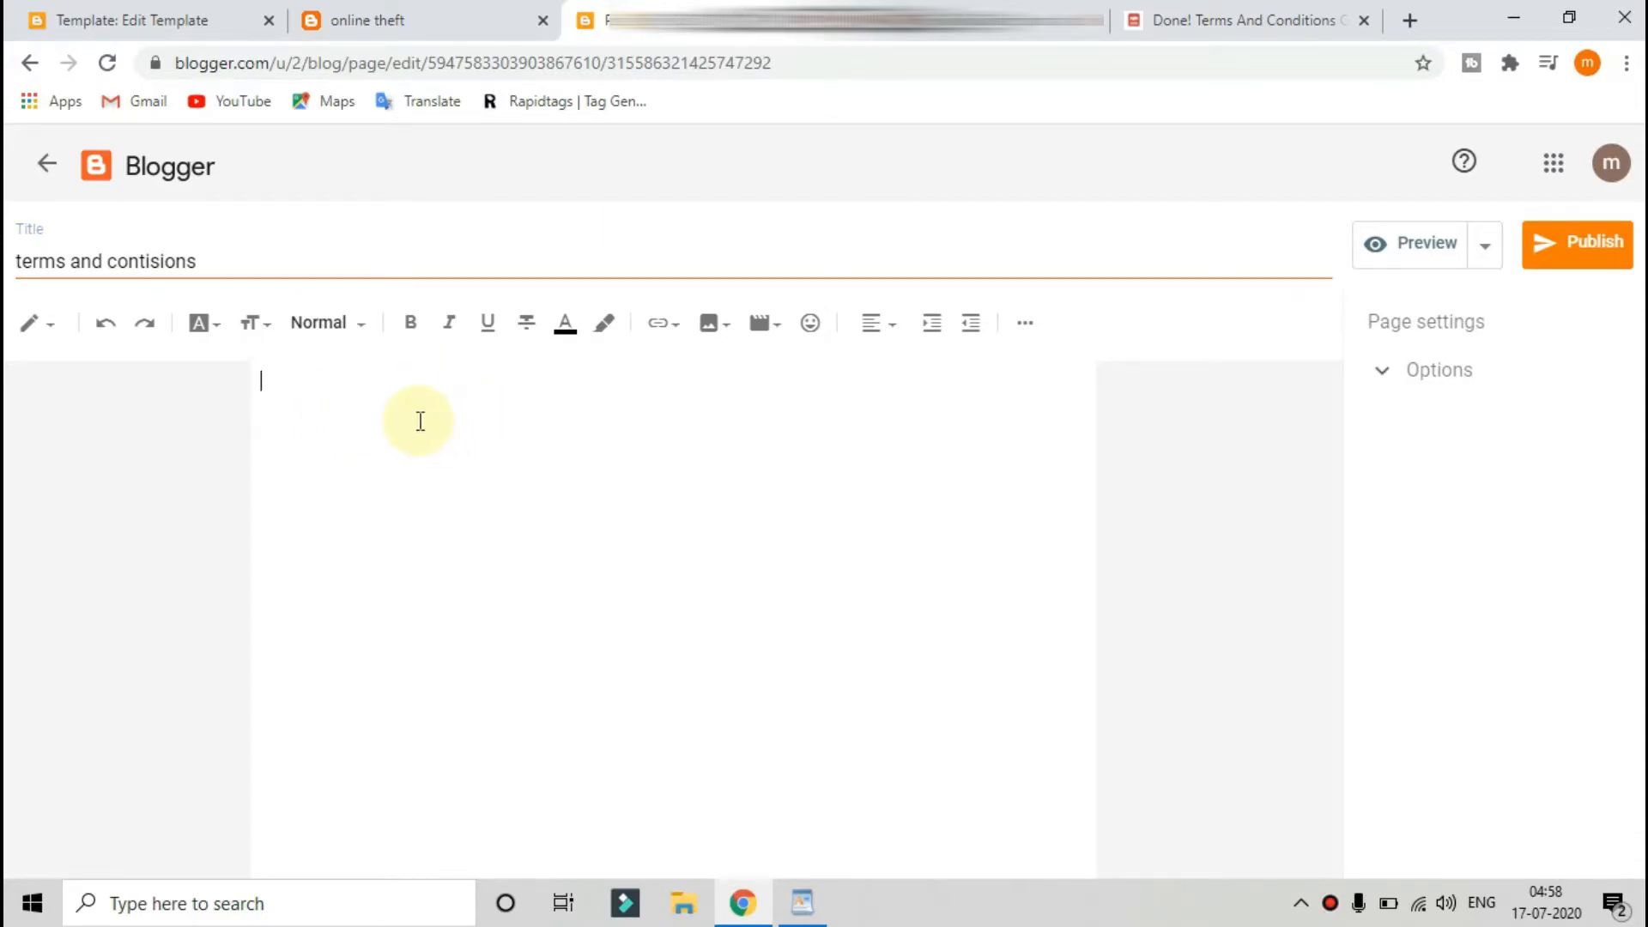
key("ctrl+v")
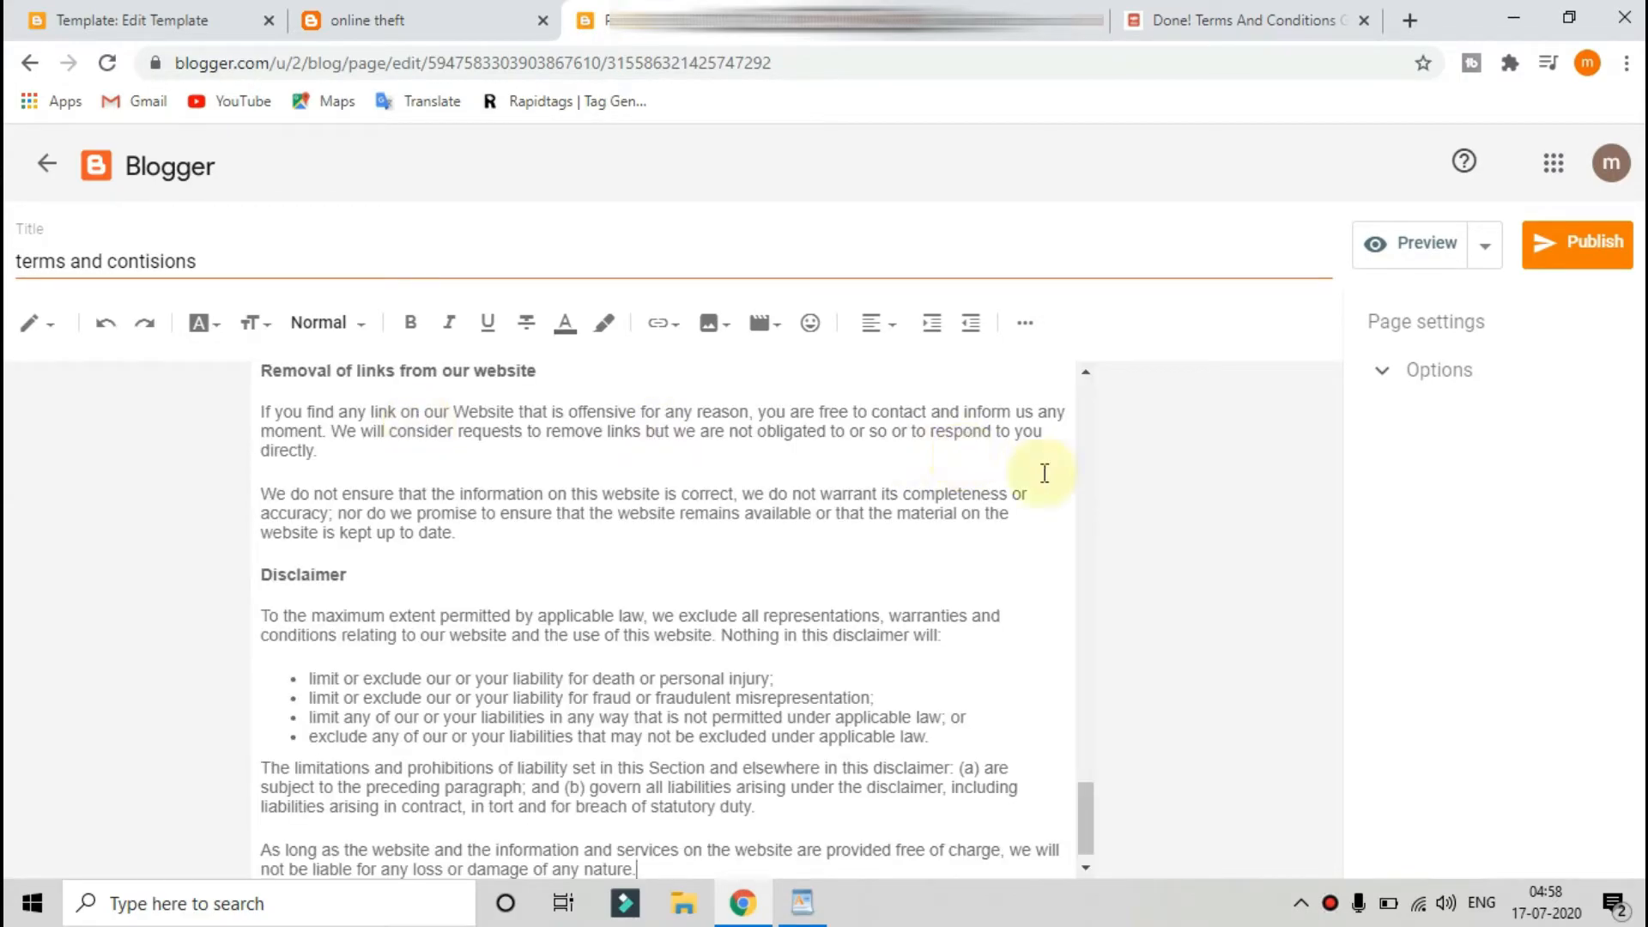
left_click(1594, 253)
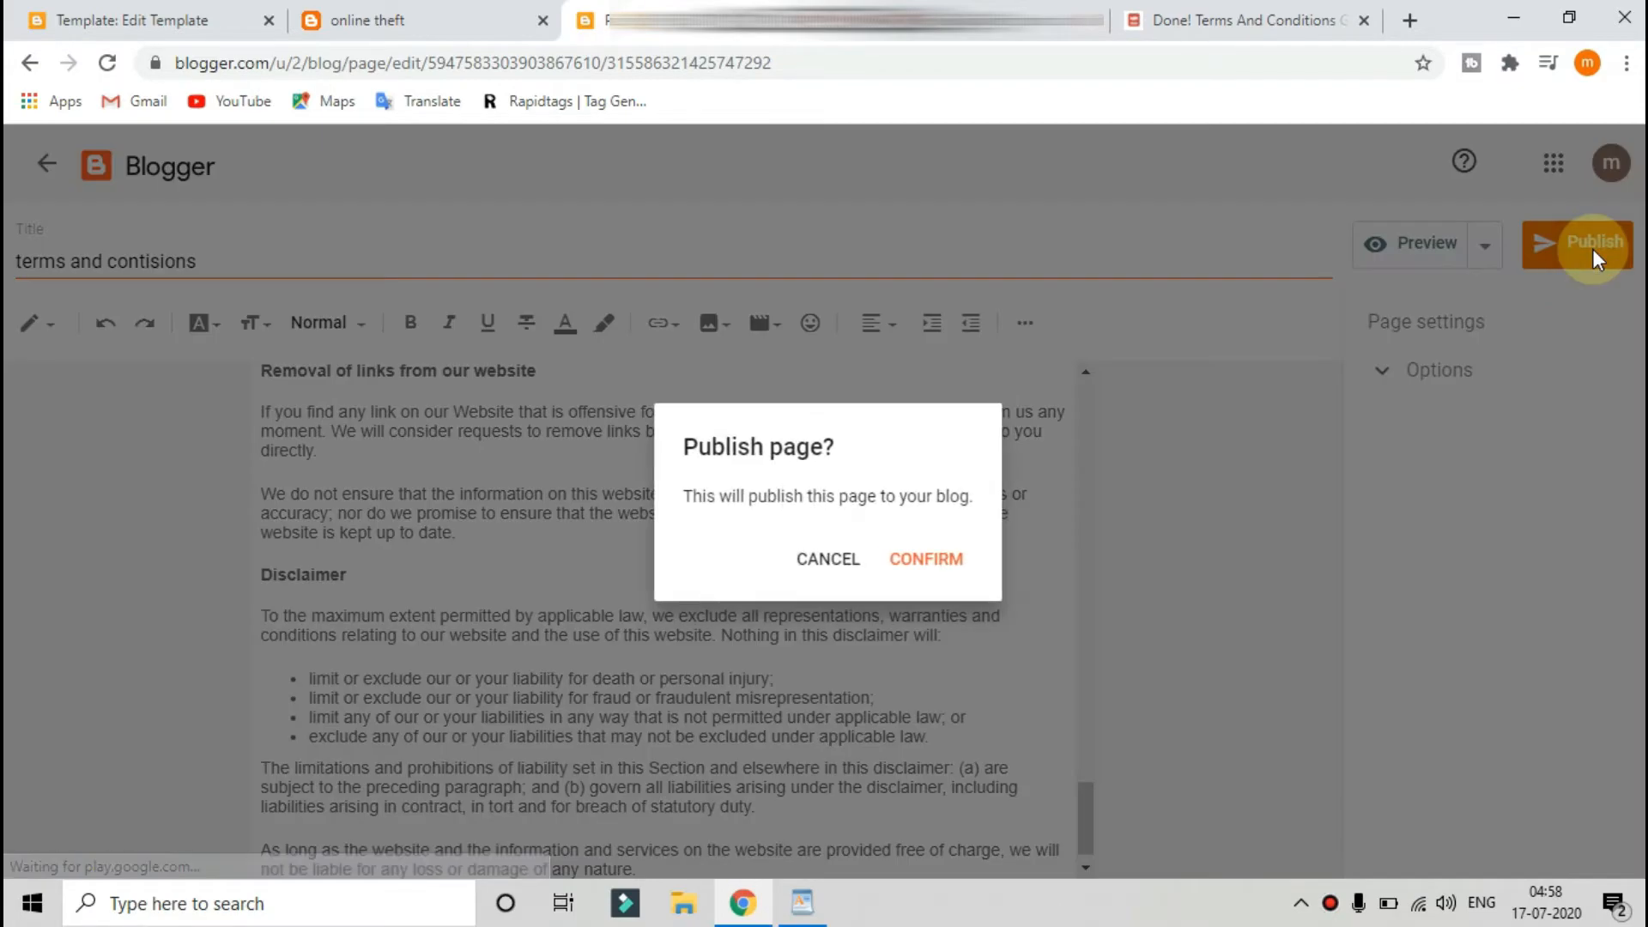
left_click(924, 563)
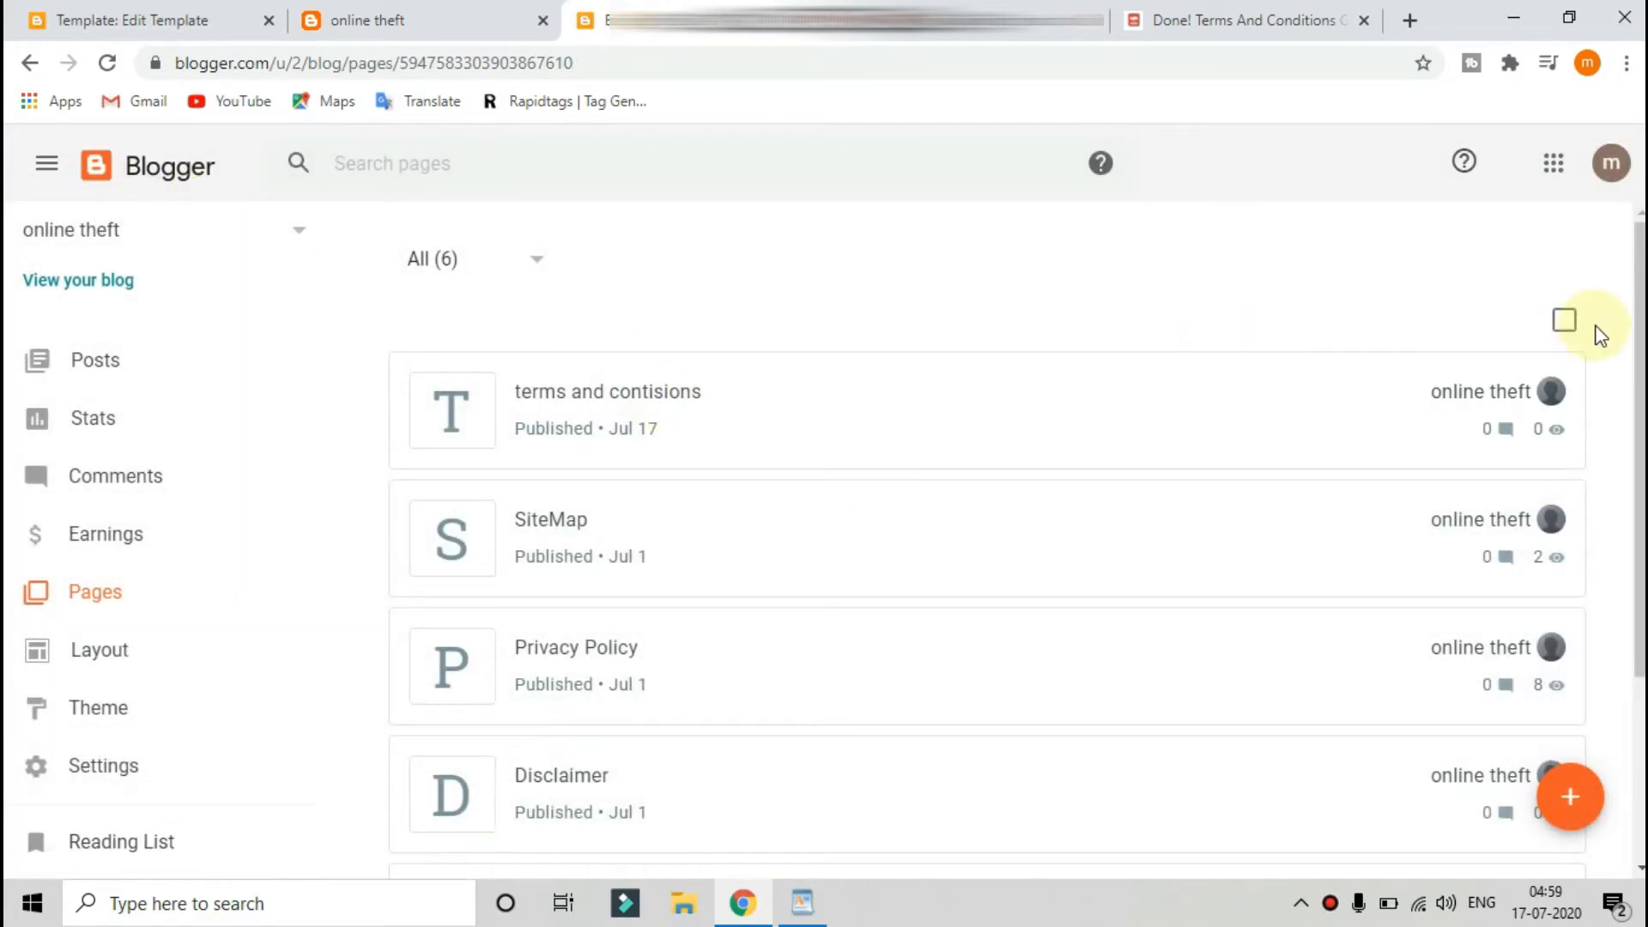
View the published "terms and contisions" page on the blog and copy its web address.
left_click_drag(1640, 302, 1641, 531)
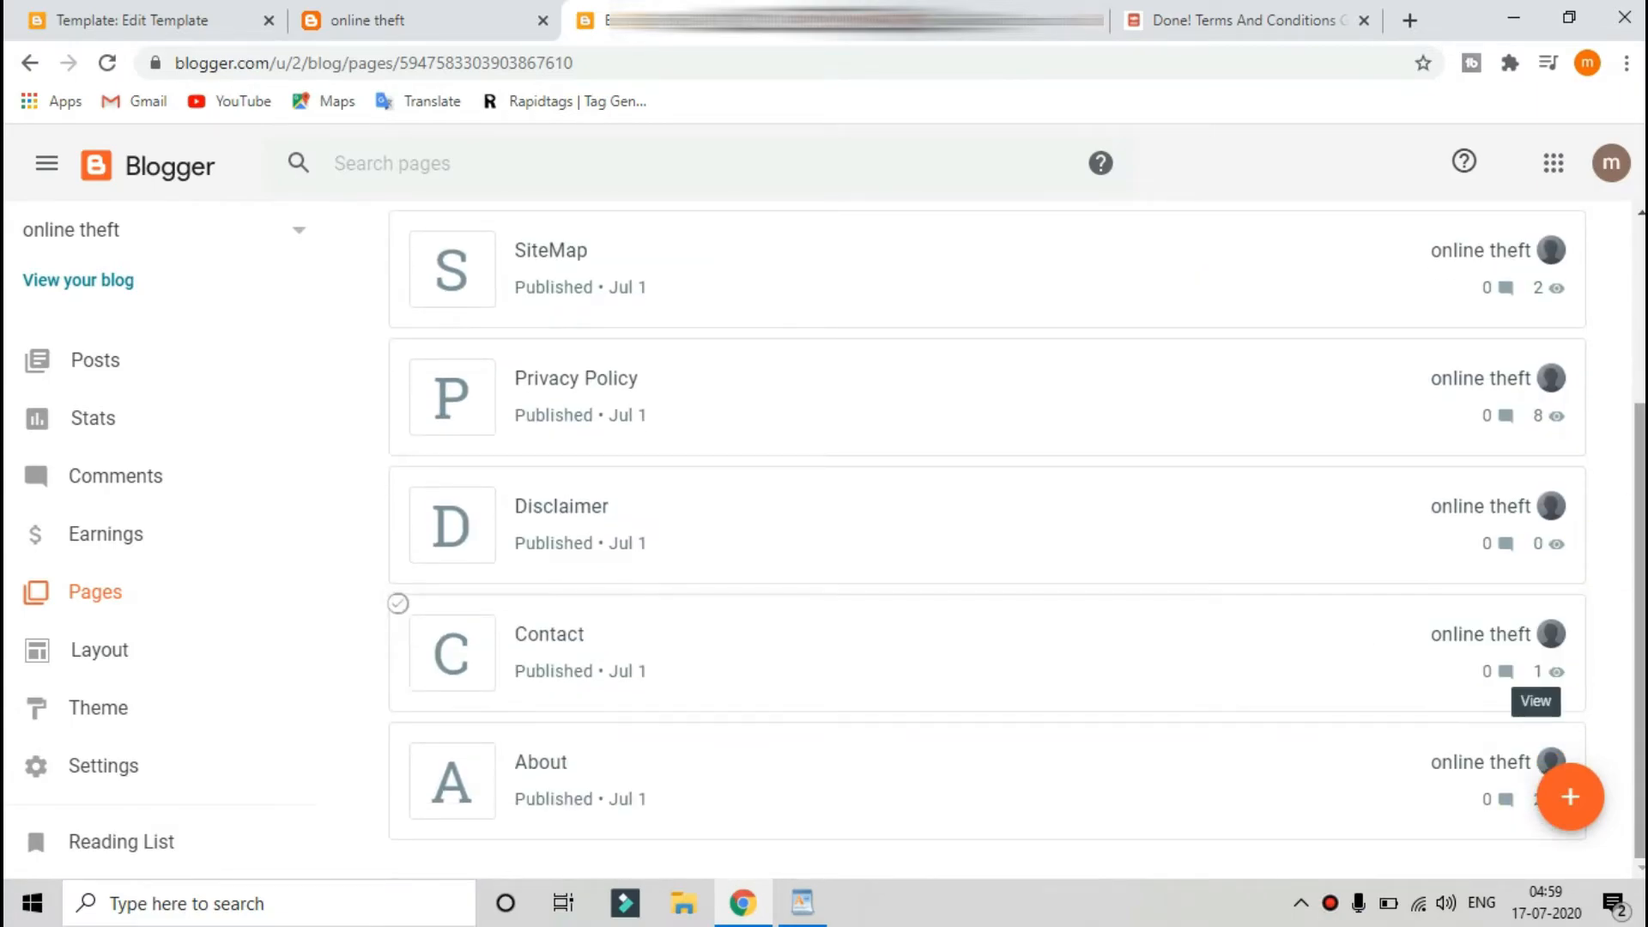
left_click_drag(1639, 616, 1638, 497)
mouse_move(1195, 295)
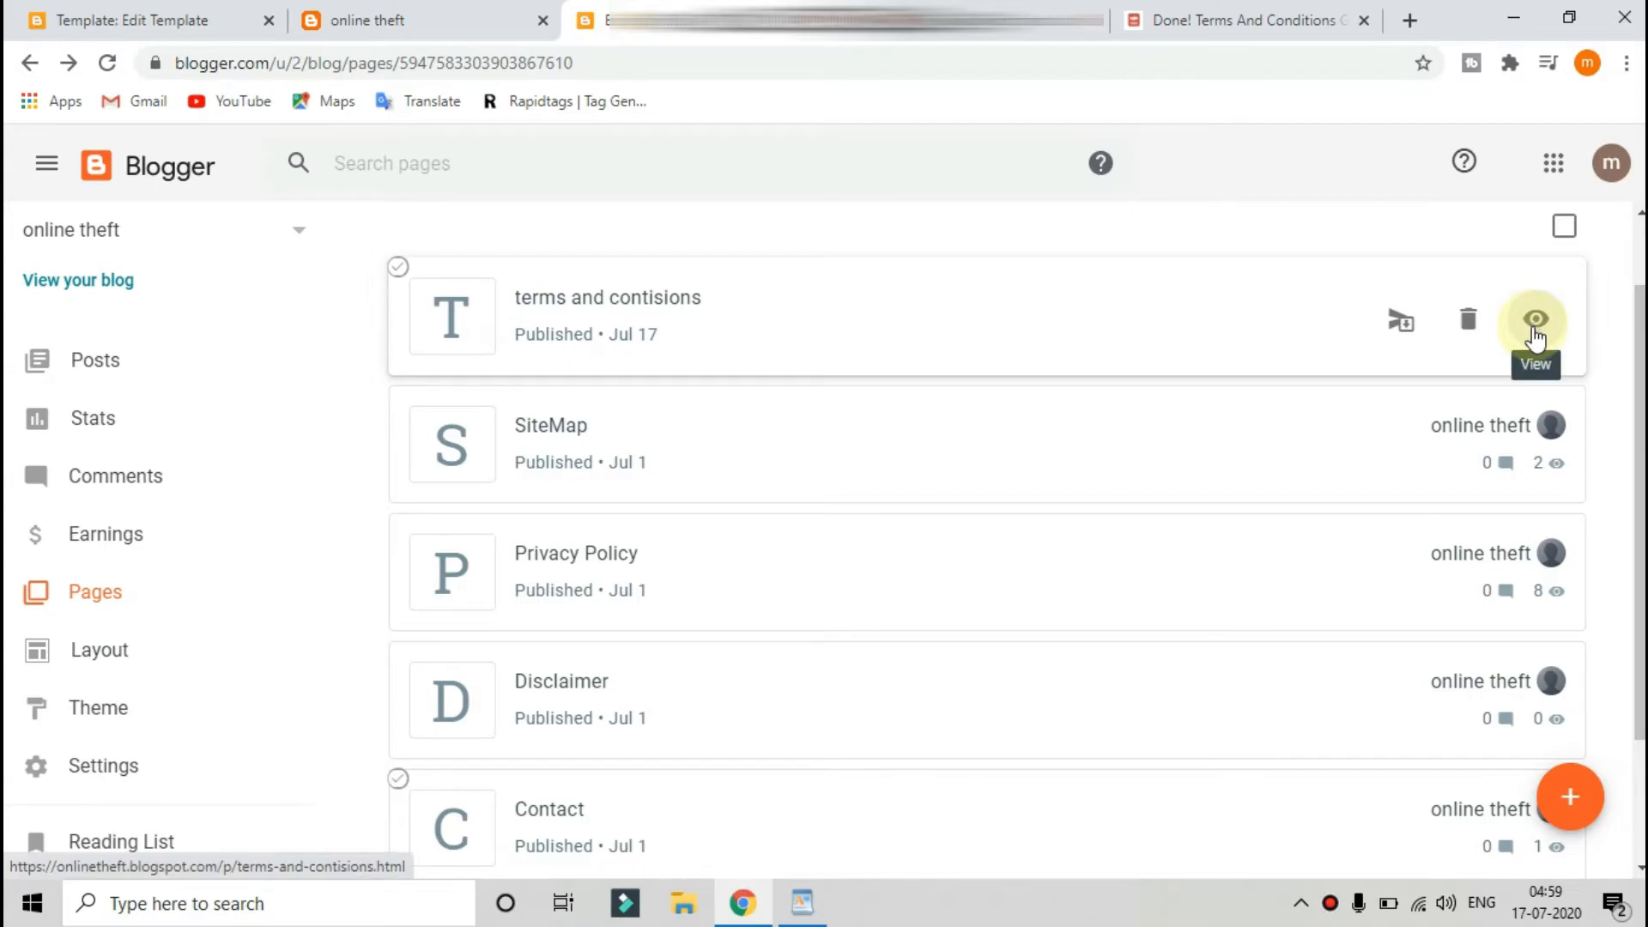
left_click(1535, 325)
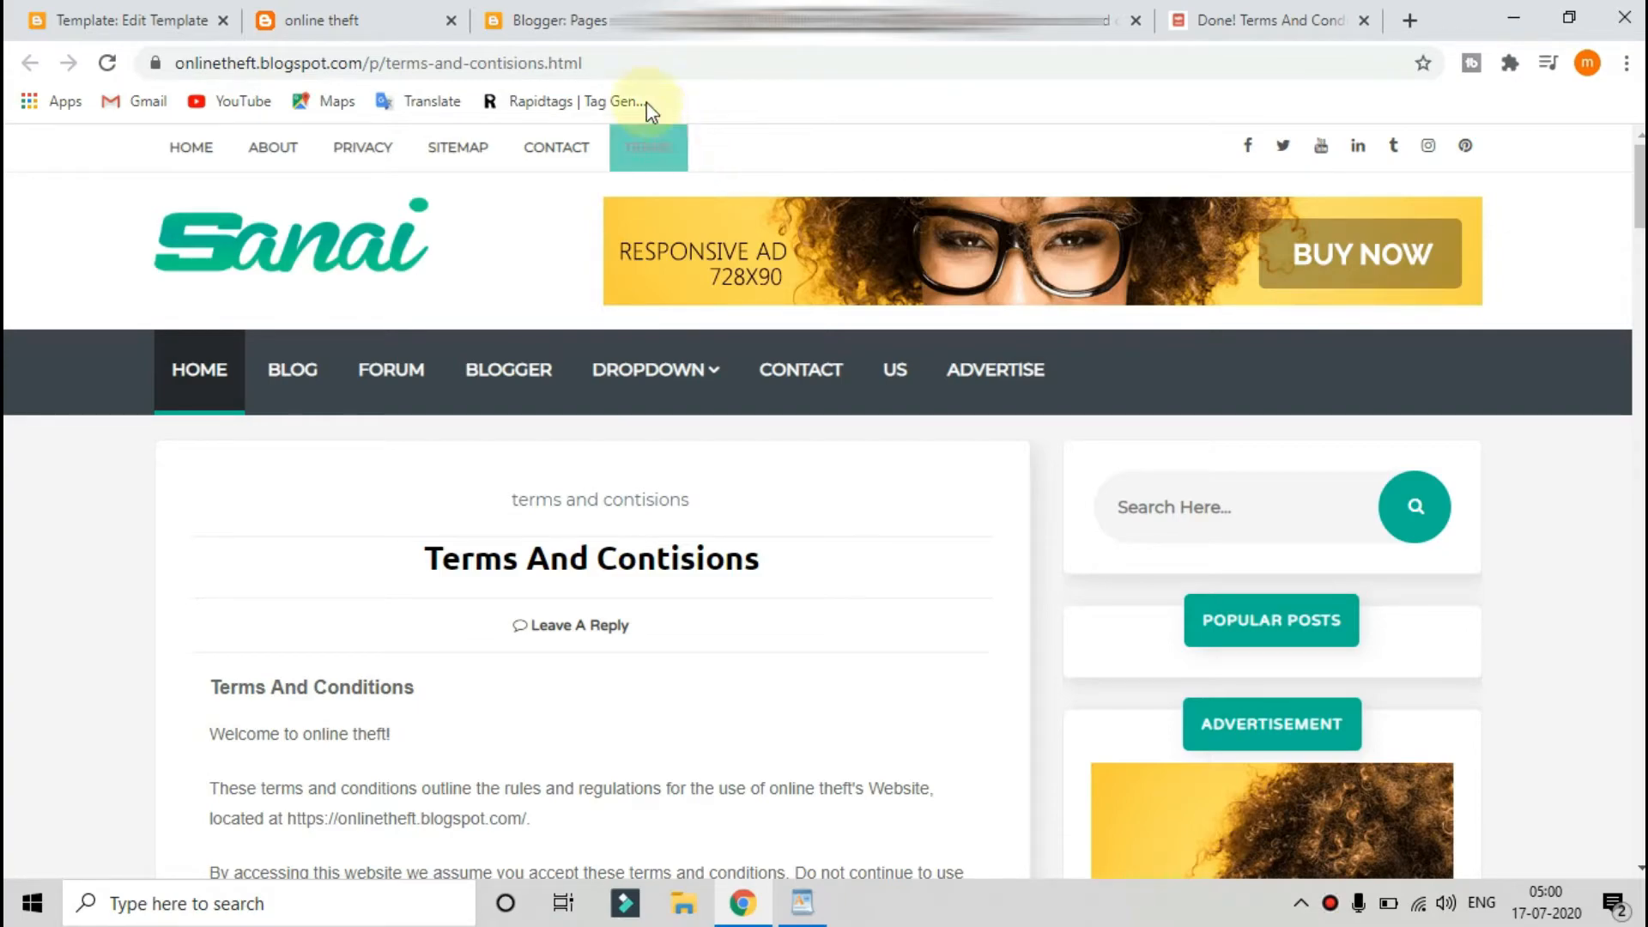
left_click(597, 66)
key("ctrl+c")
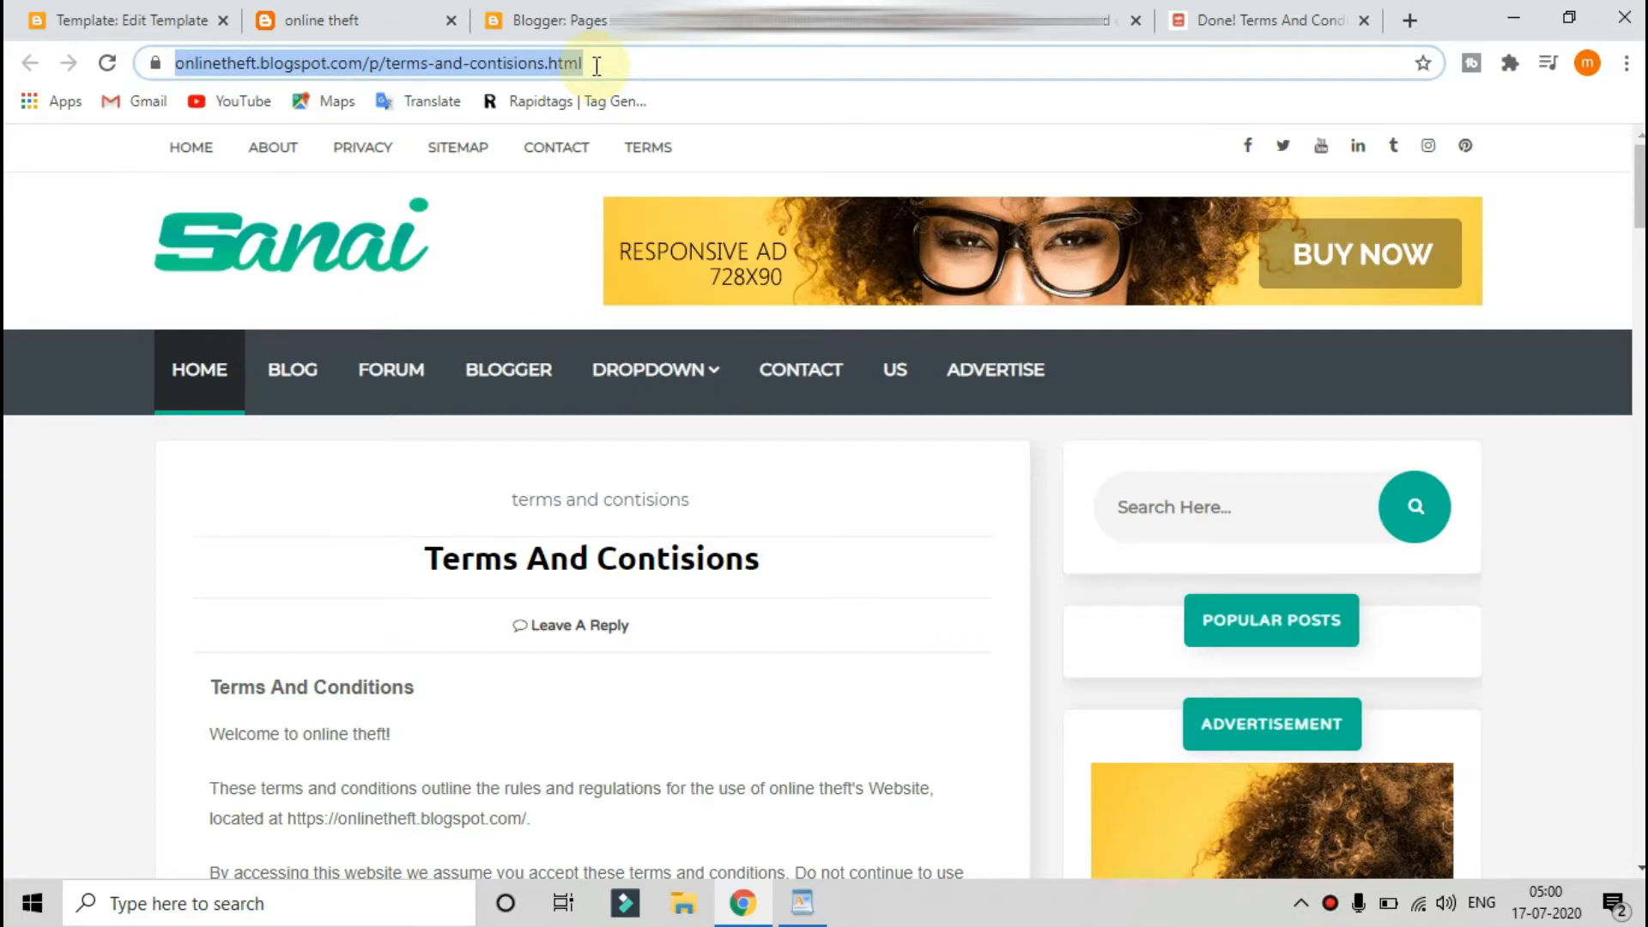
left_click(129, 19)
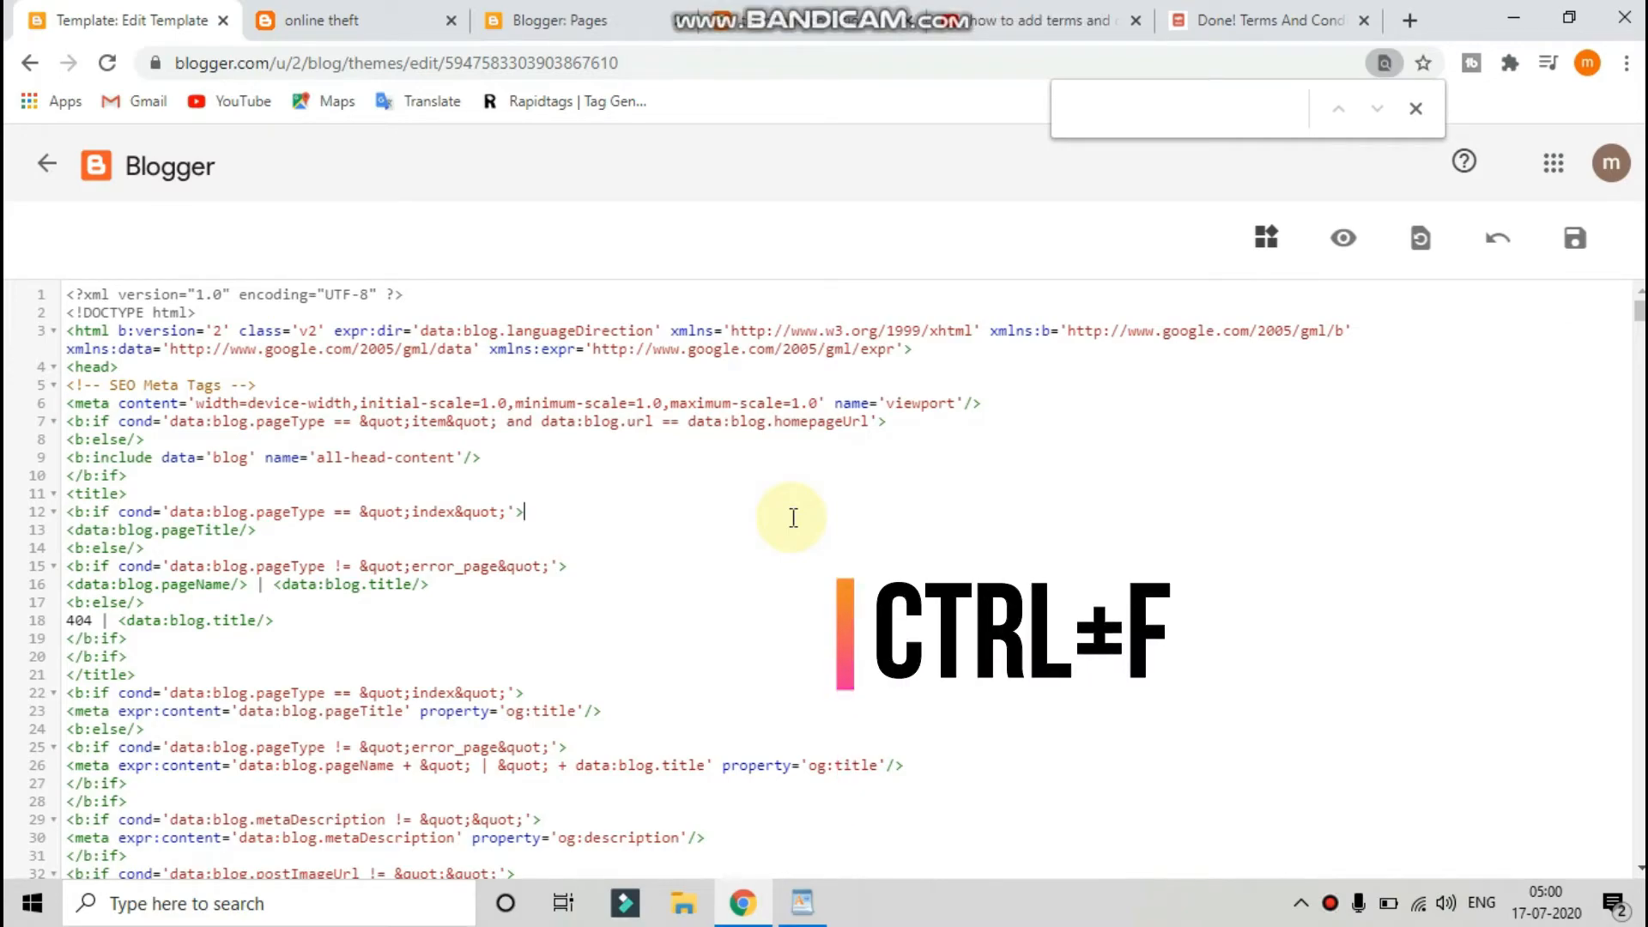
key("ctrl+f")
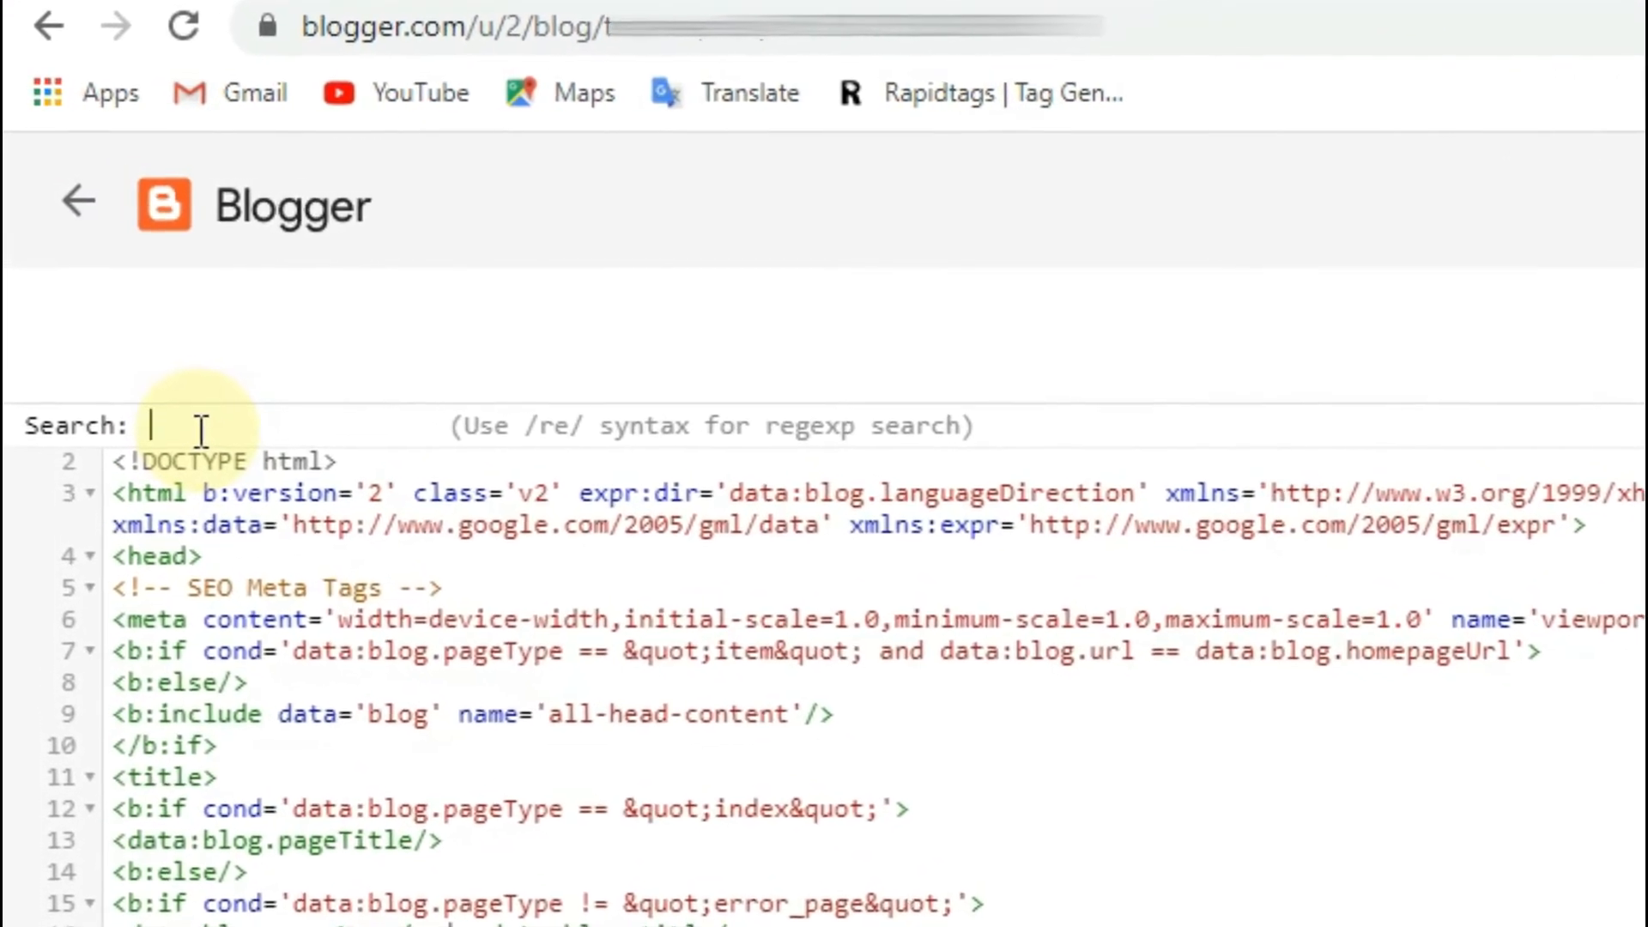
type("terms")
key("Return")
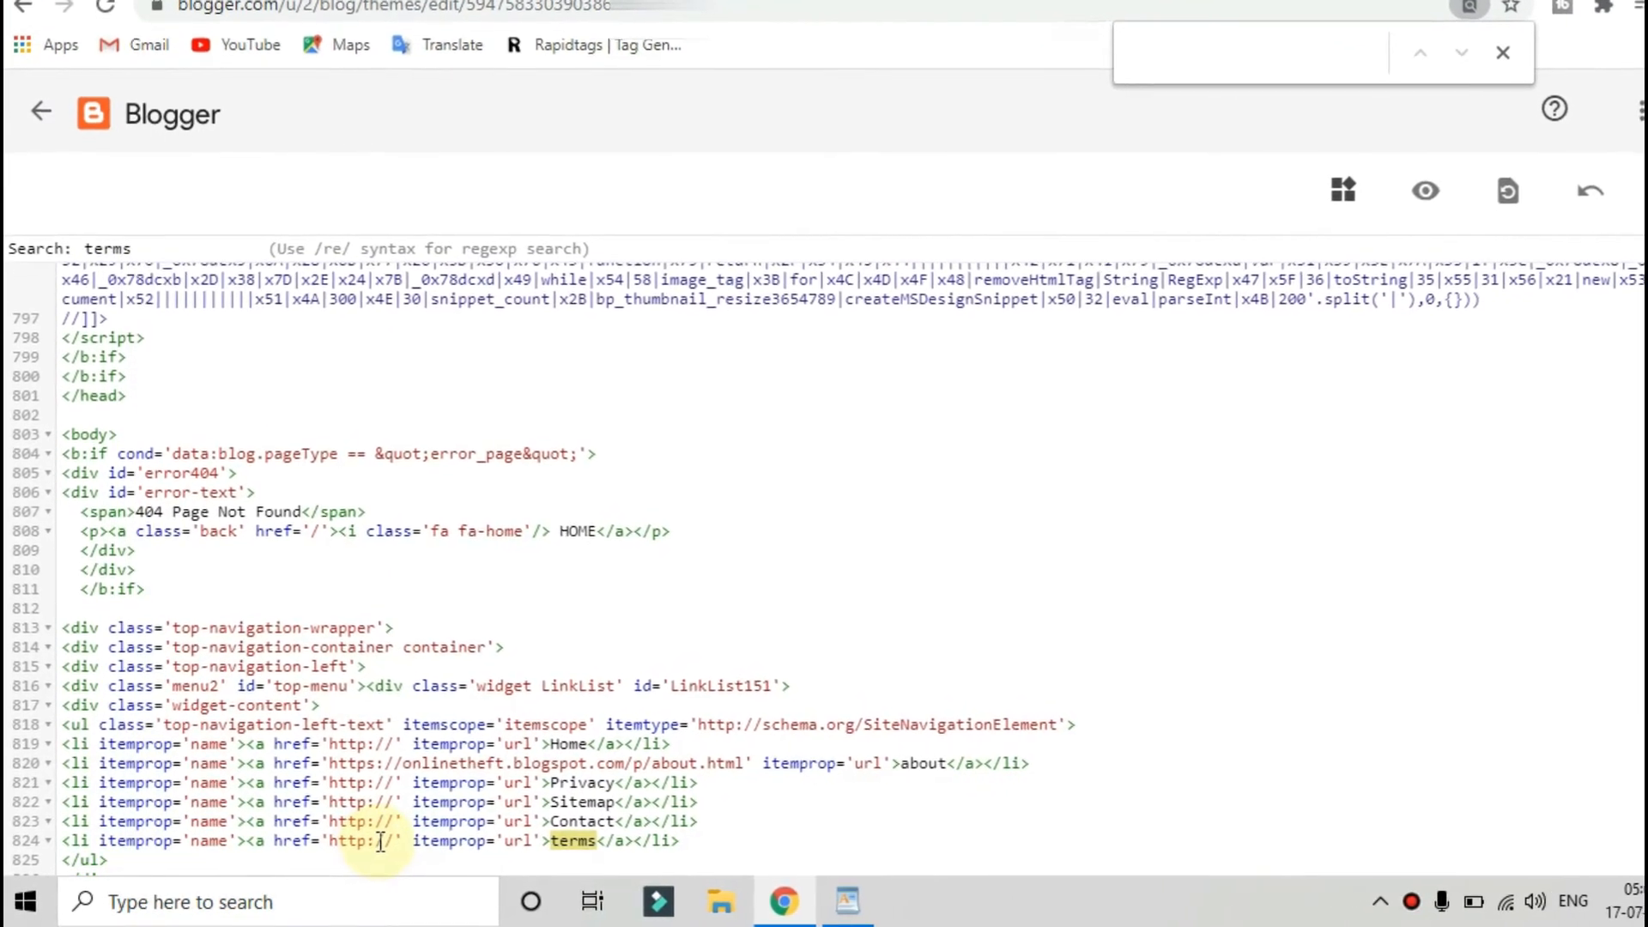
left_click(368, 841)
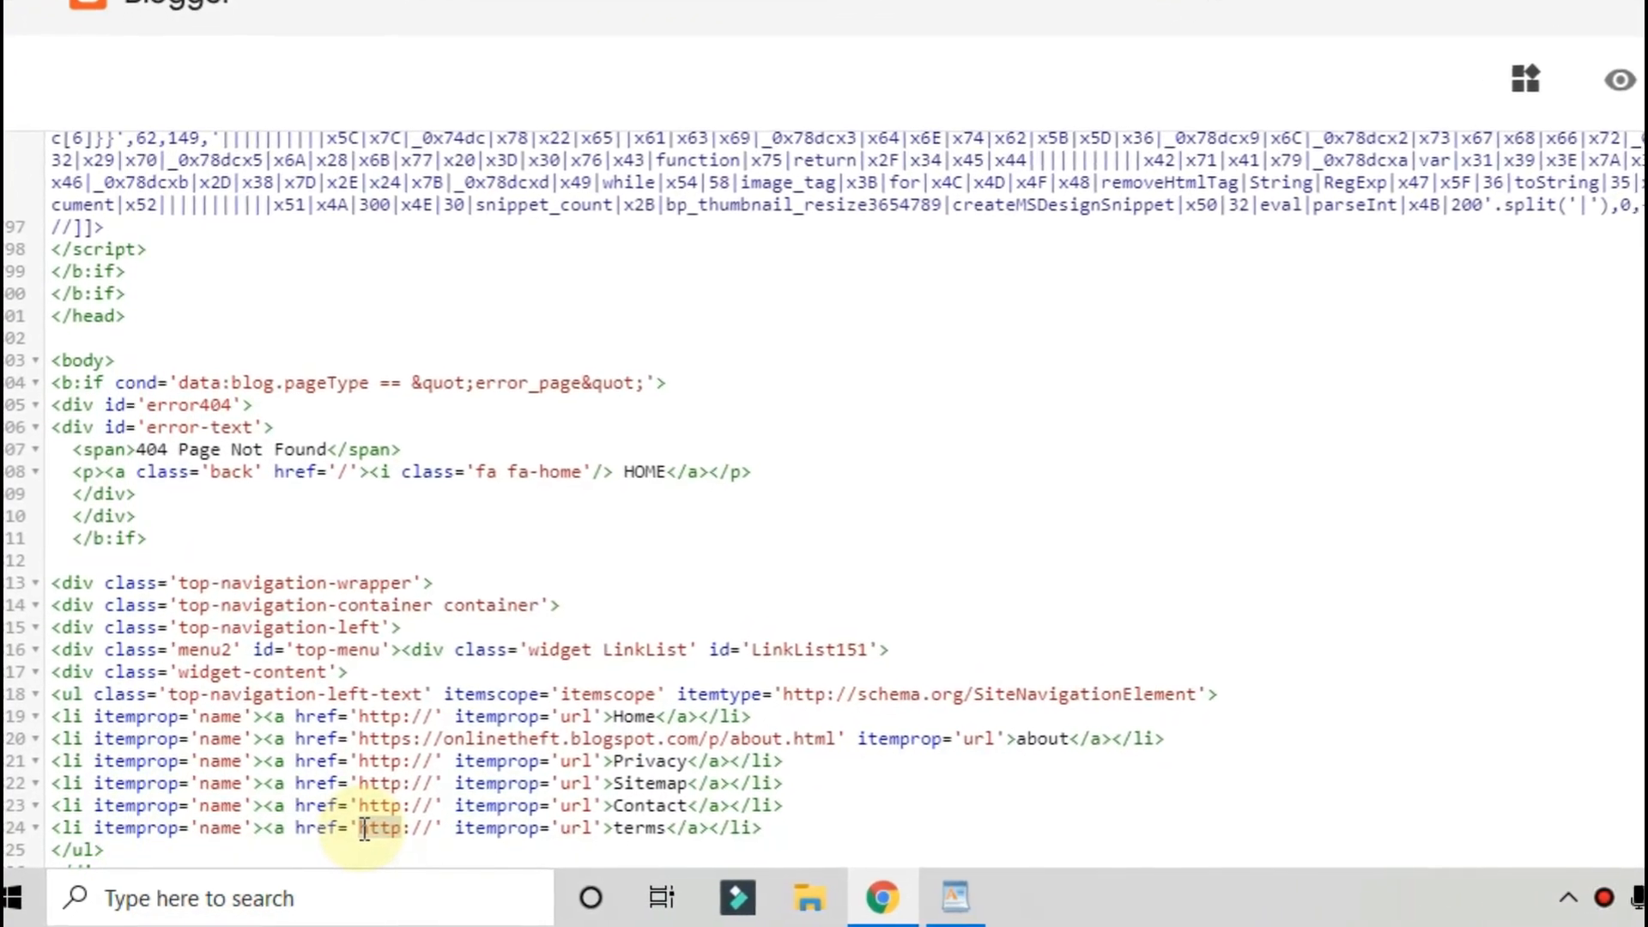
key("BackSpace")
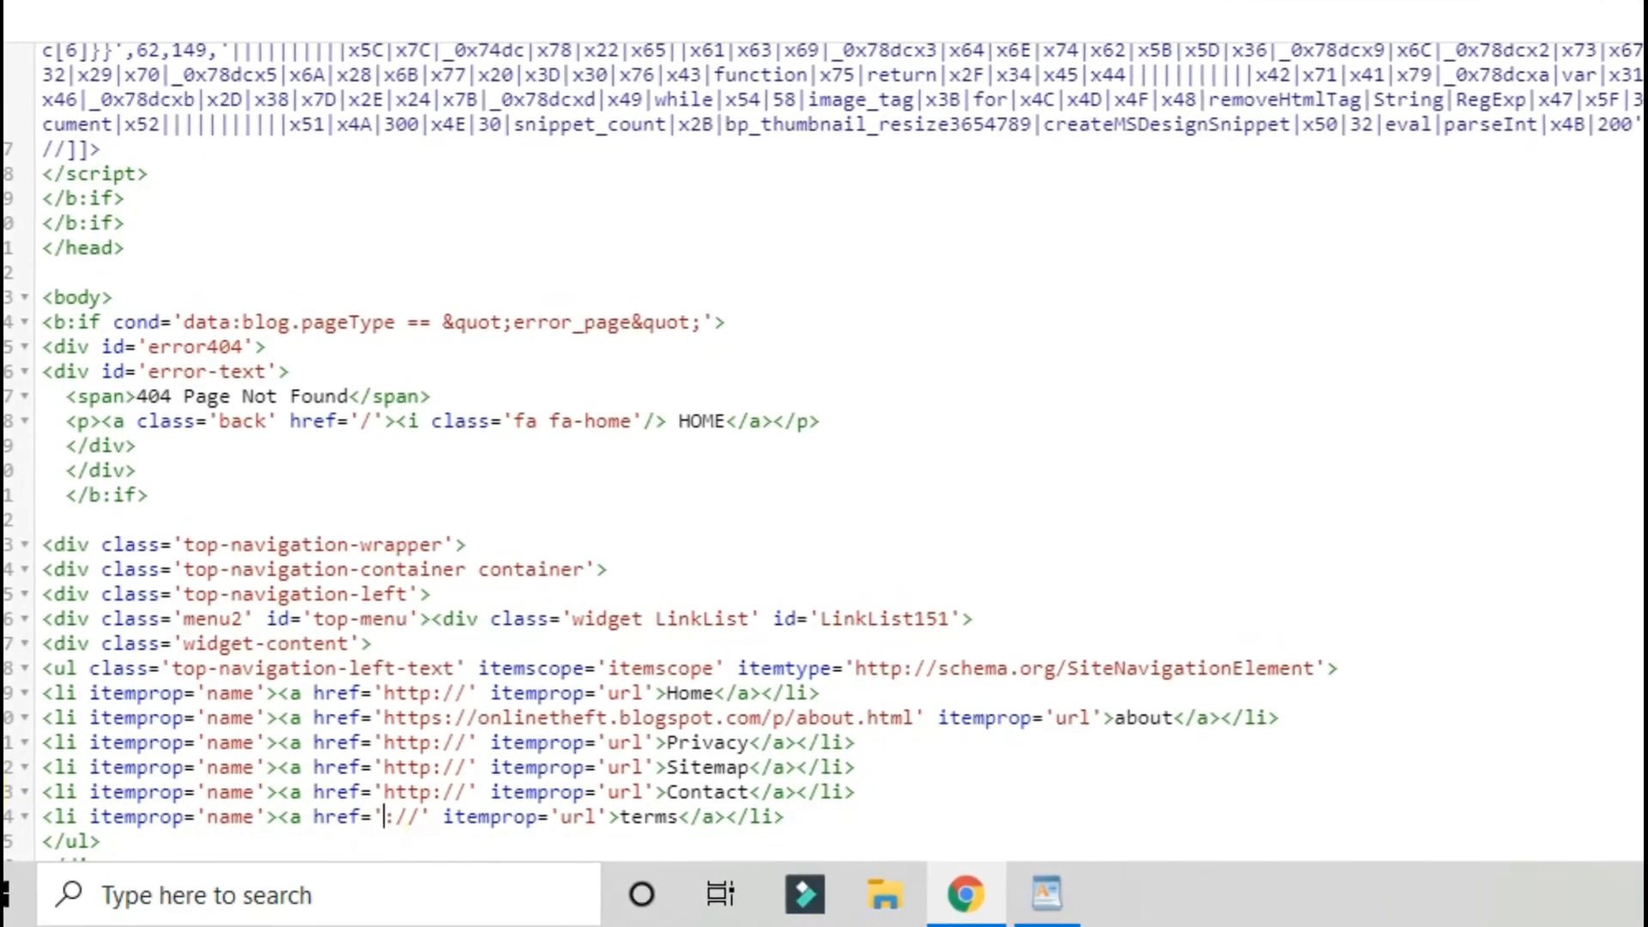
key("ctrl+v")
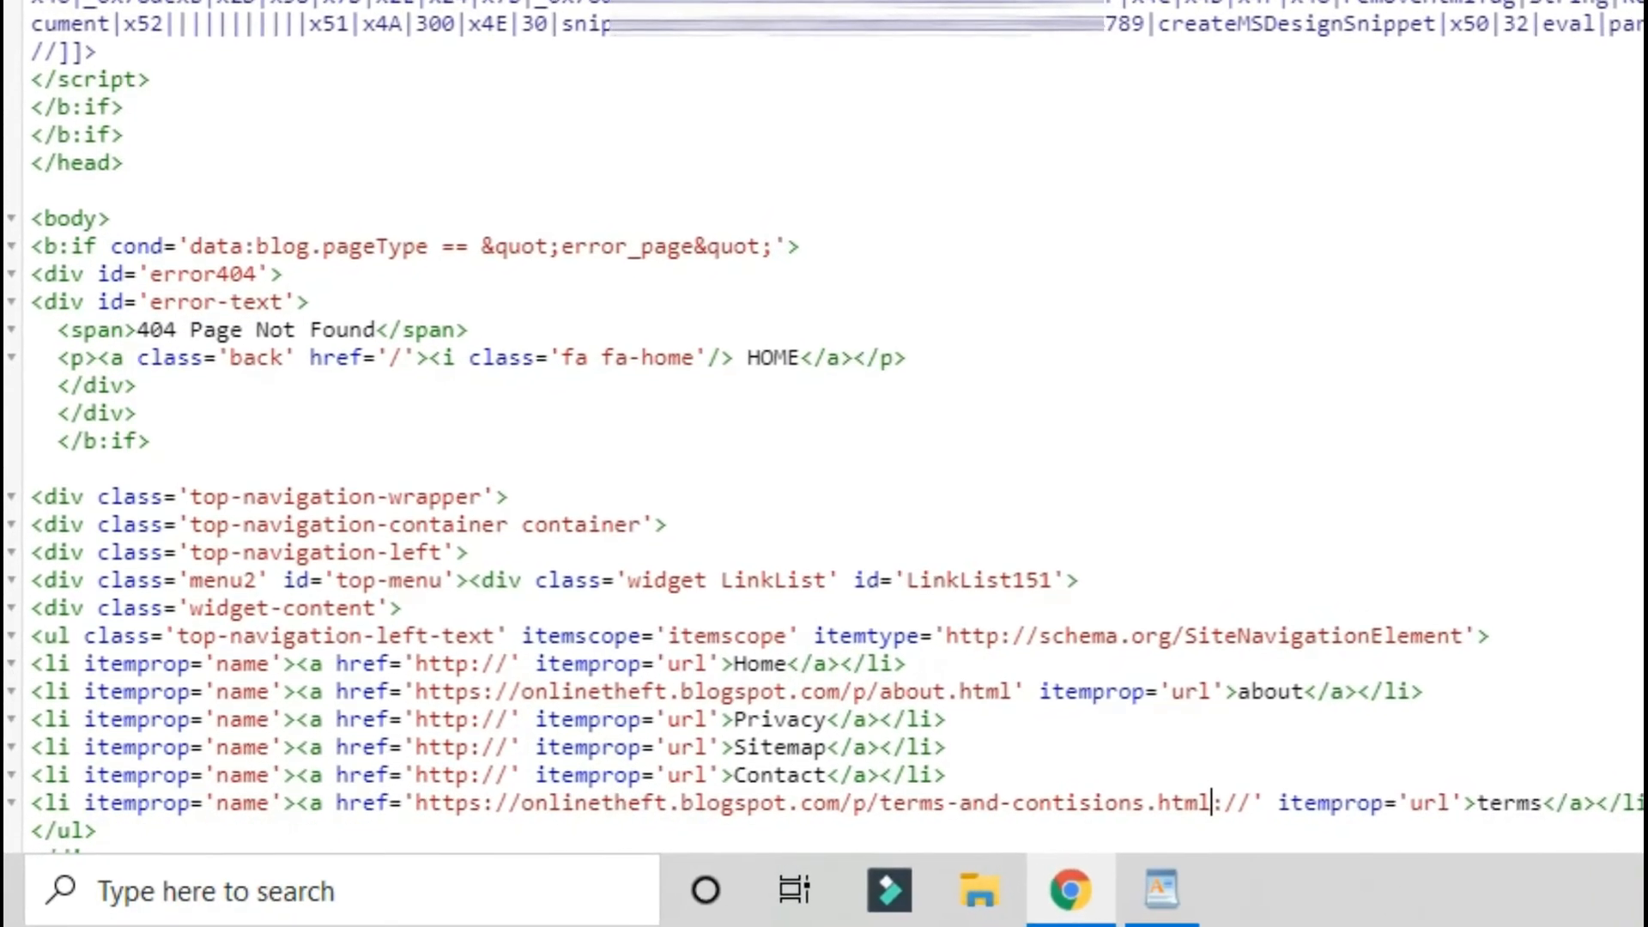
key("Delete")
key("Delete")
key("Delete")
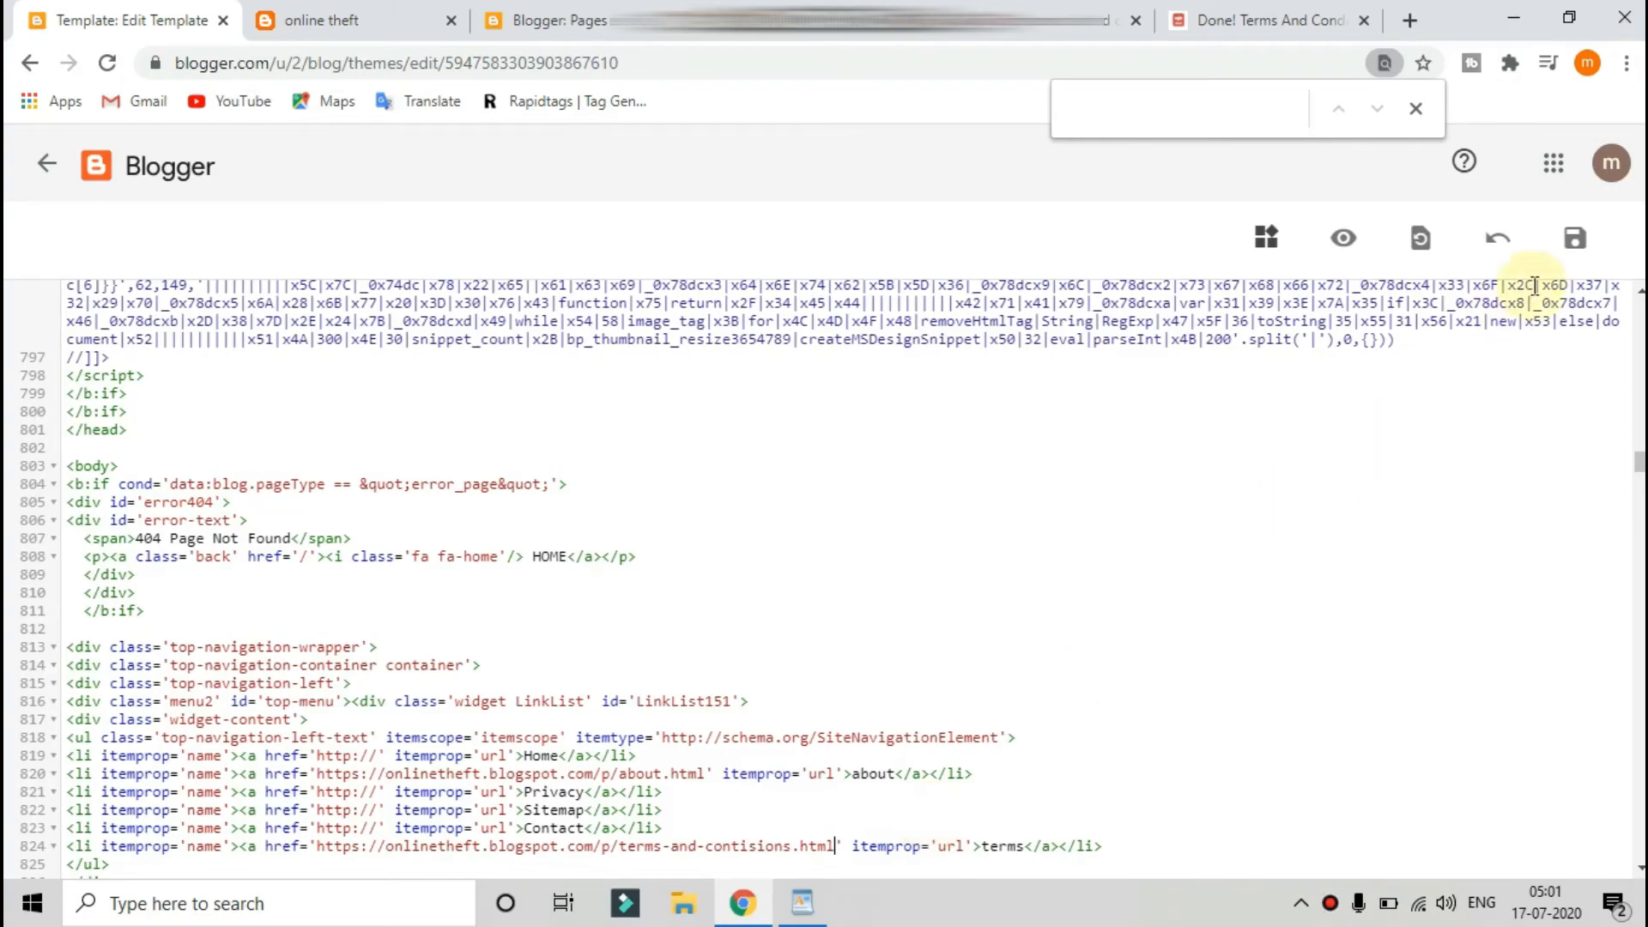
left_click(1582, 240)
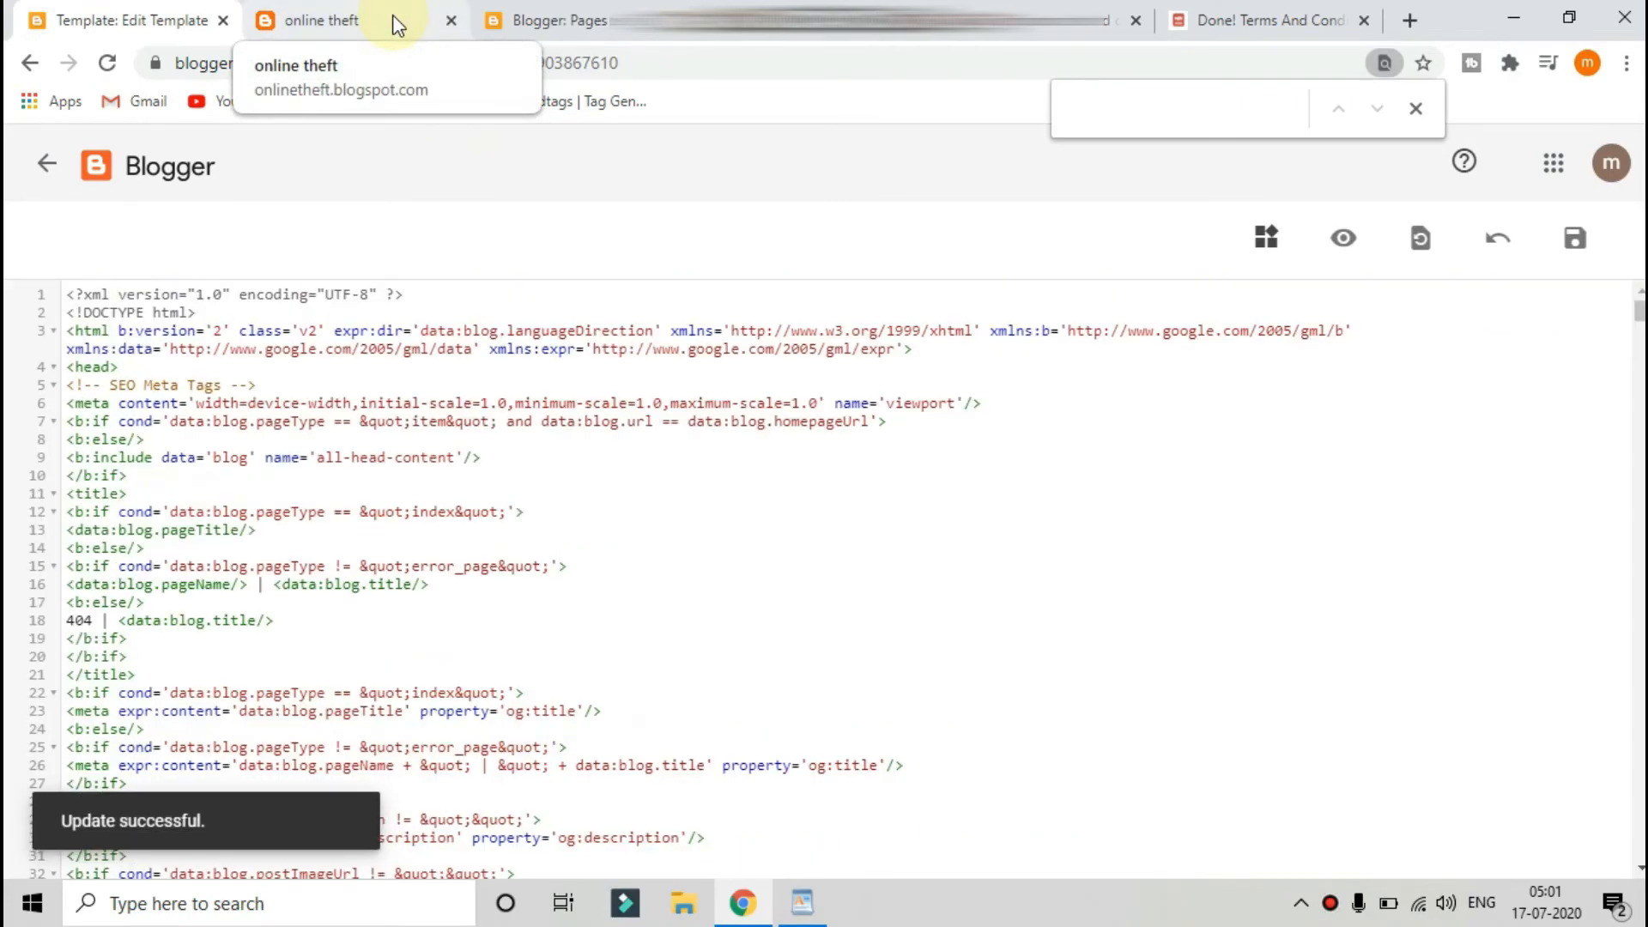
Reload the blog's home page and follow the Terms navigation link to check the page it opens.
left_click(395, 22)
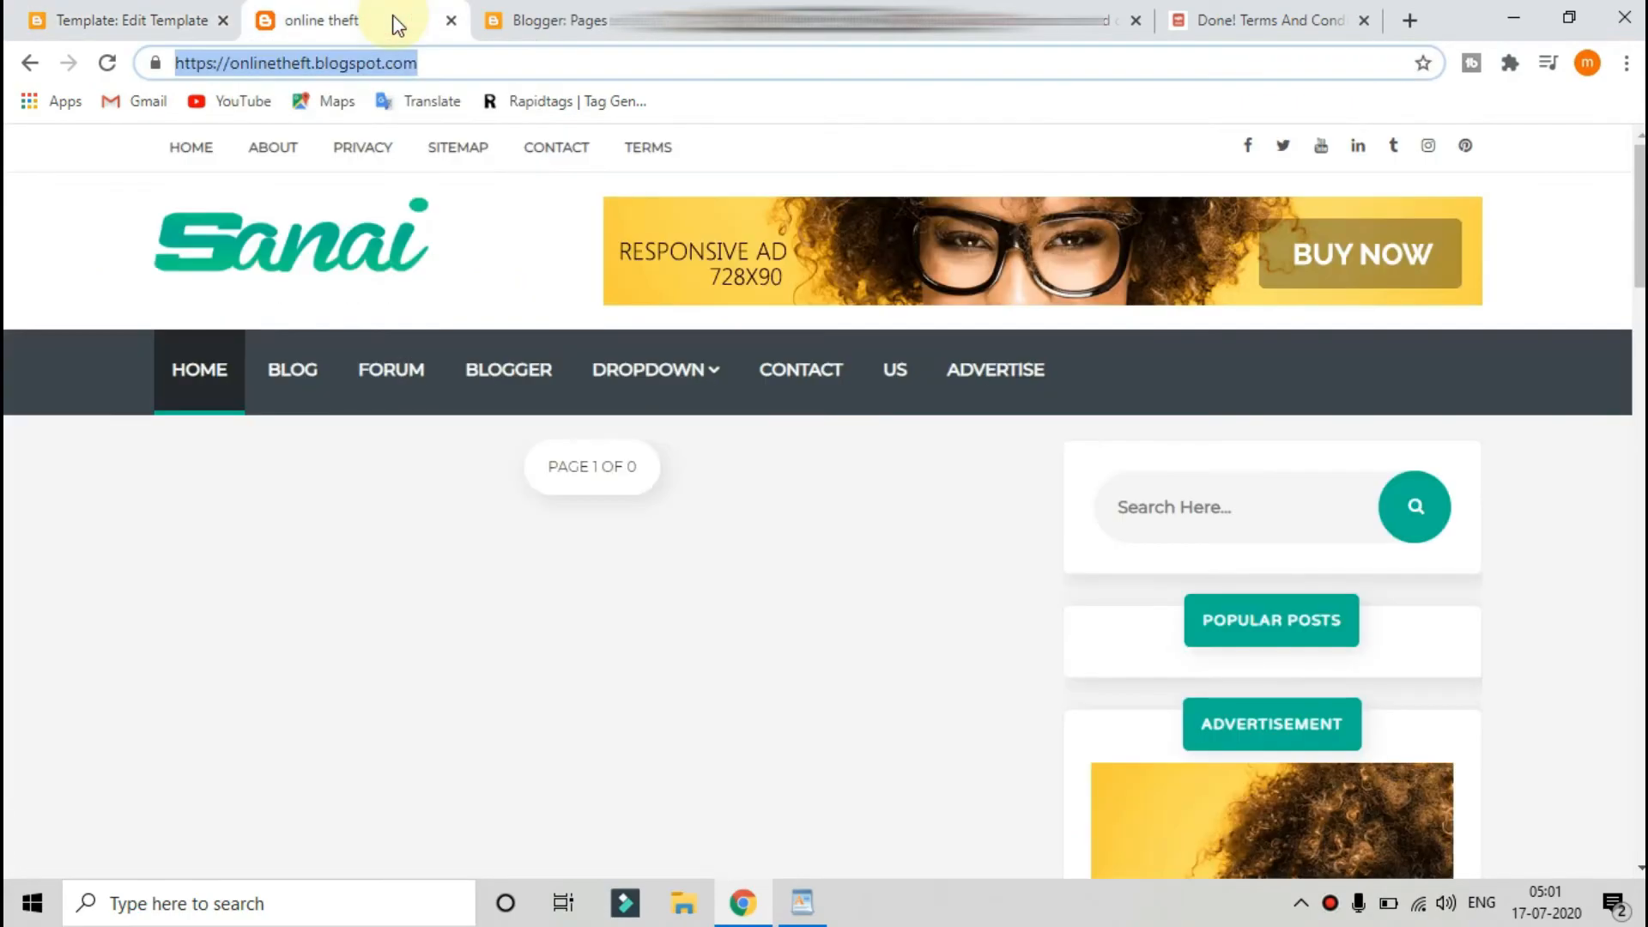
left_click(455, 232)
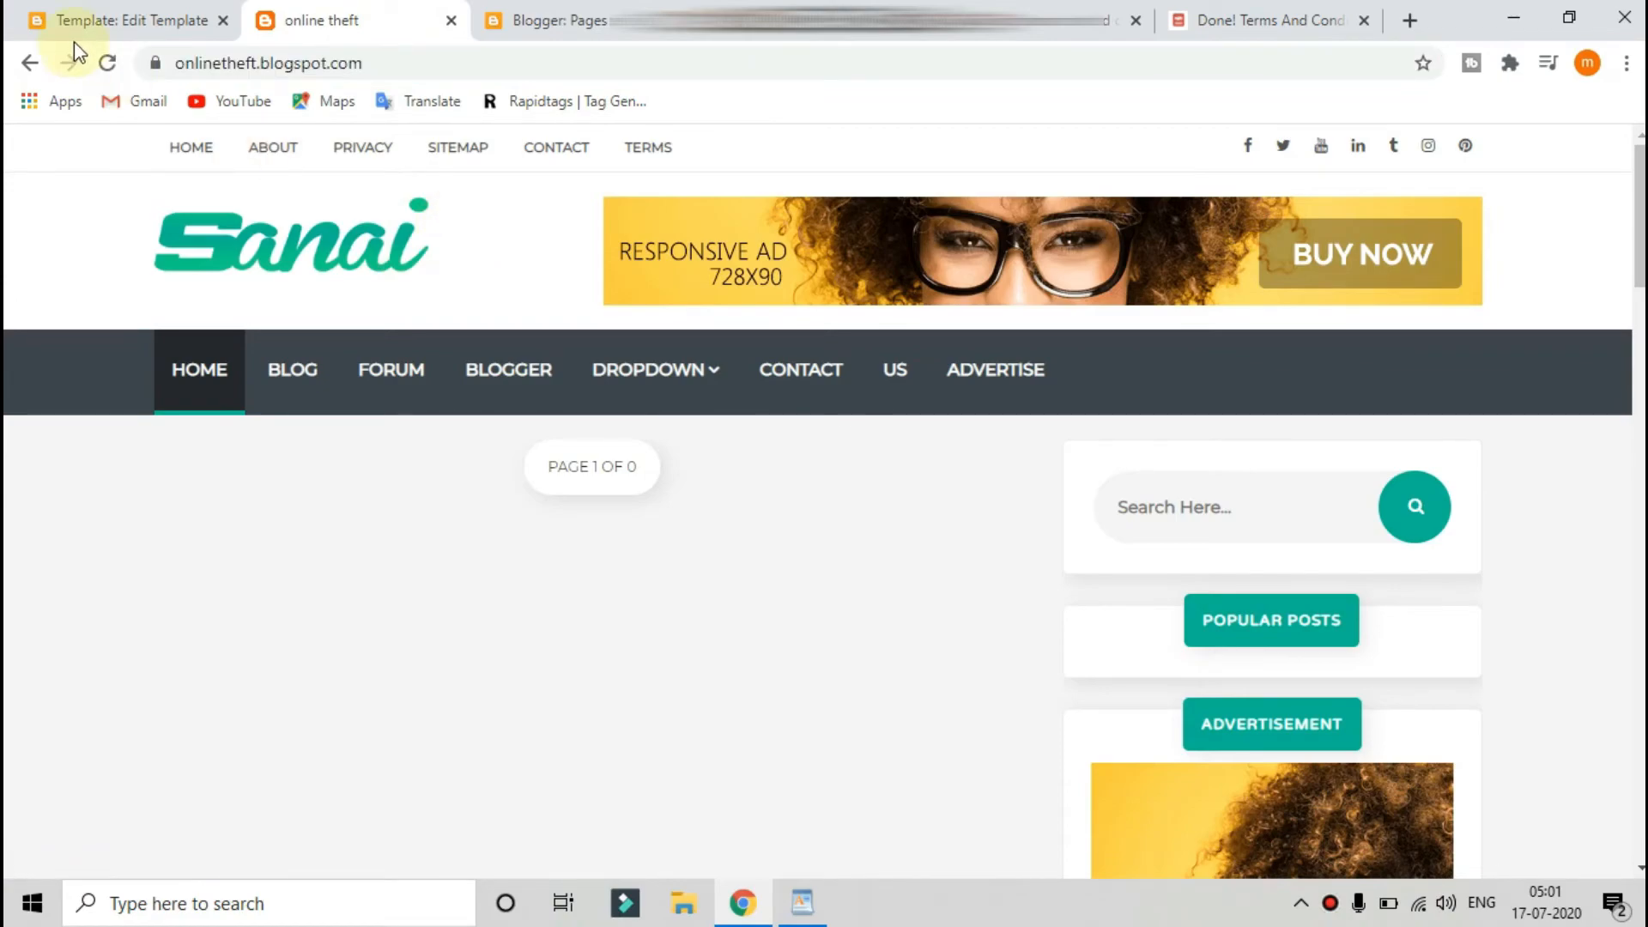
left_click(101, 65)
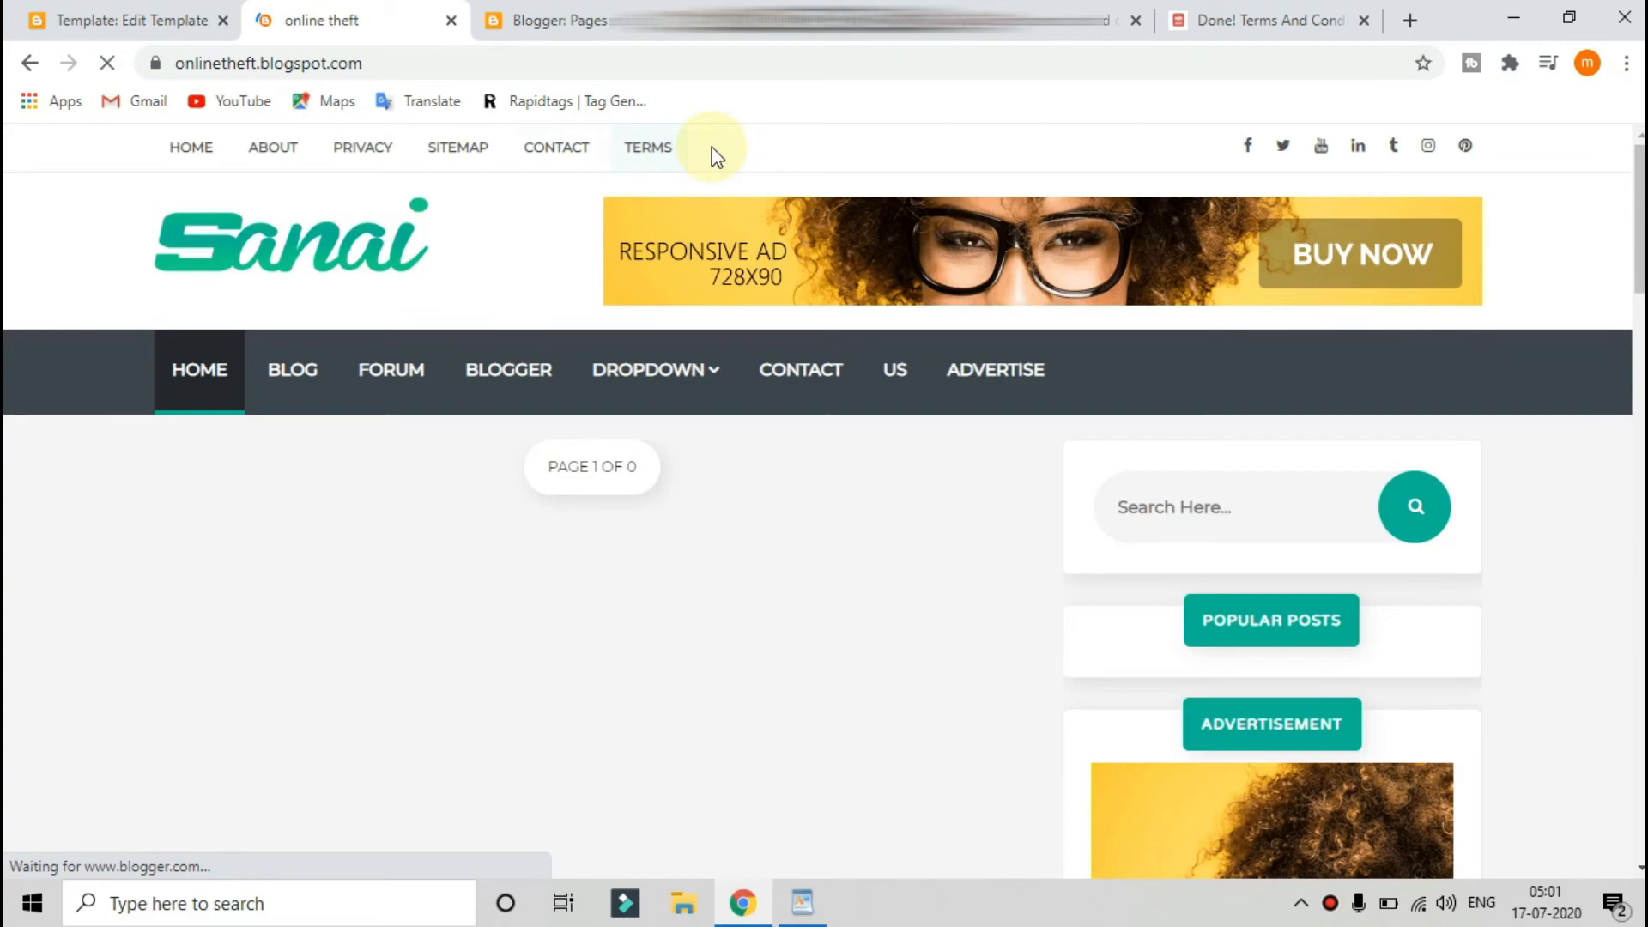
left_click(659, 158)
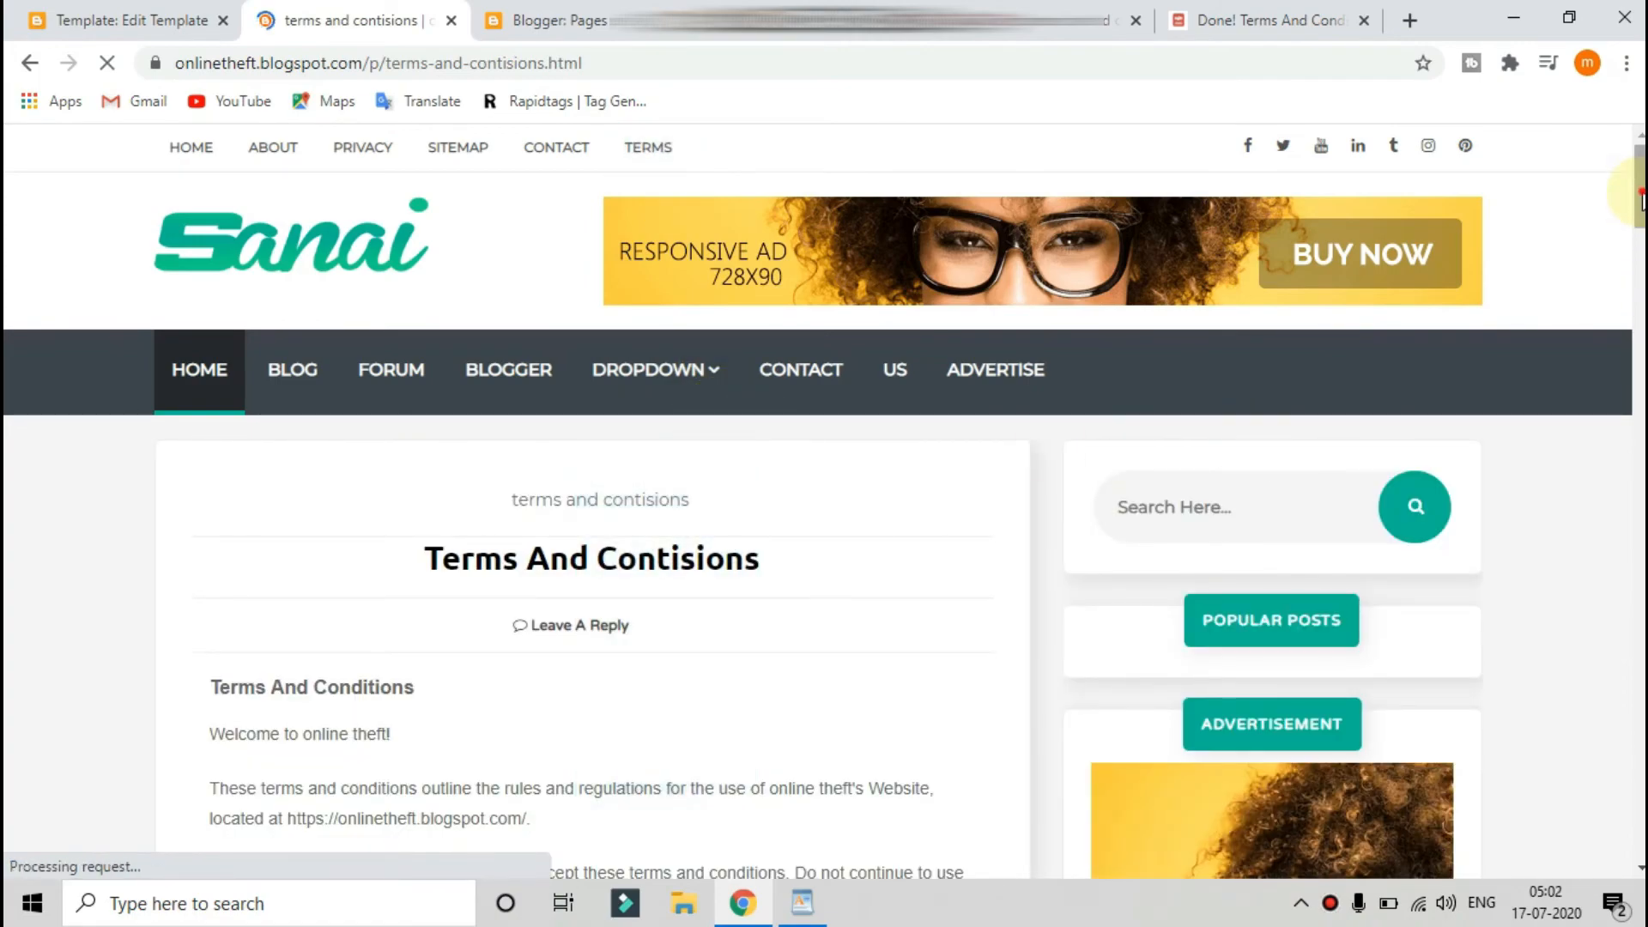
left_click_drag(1641, 199, 1641, 230)
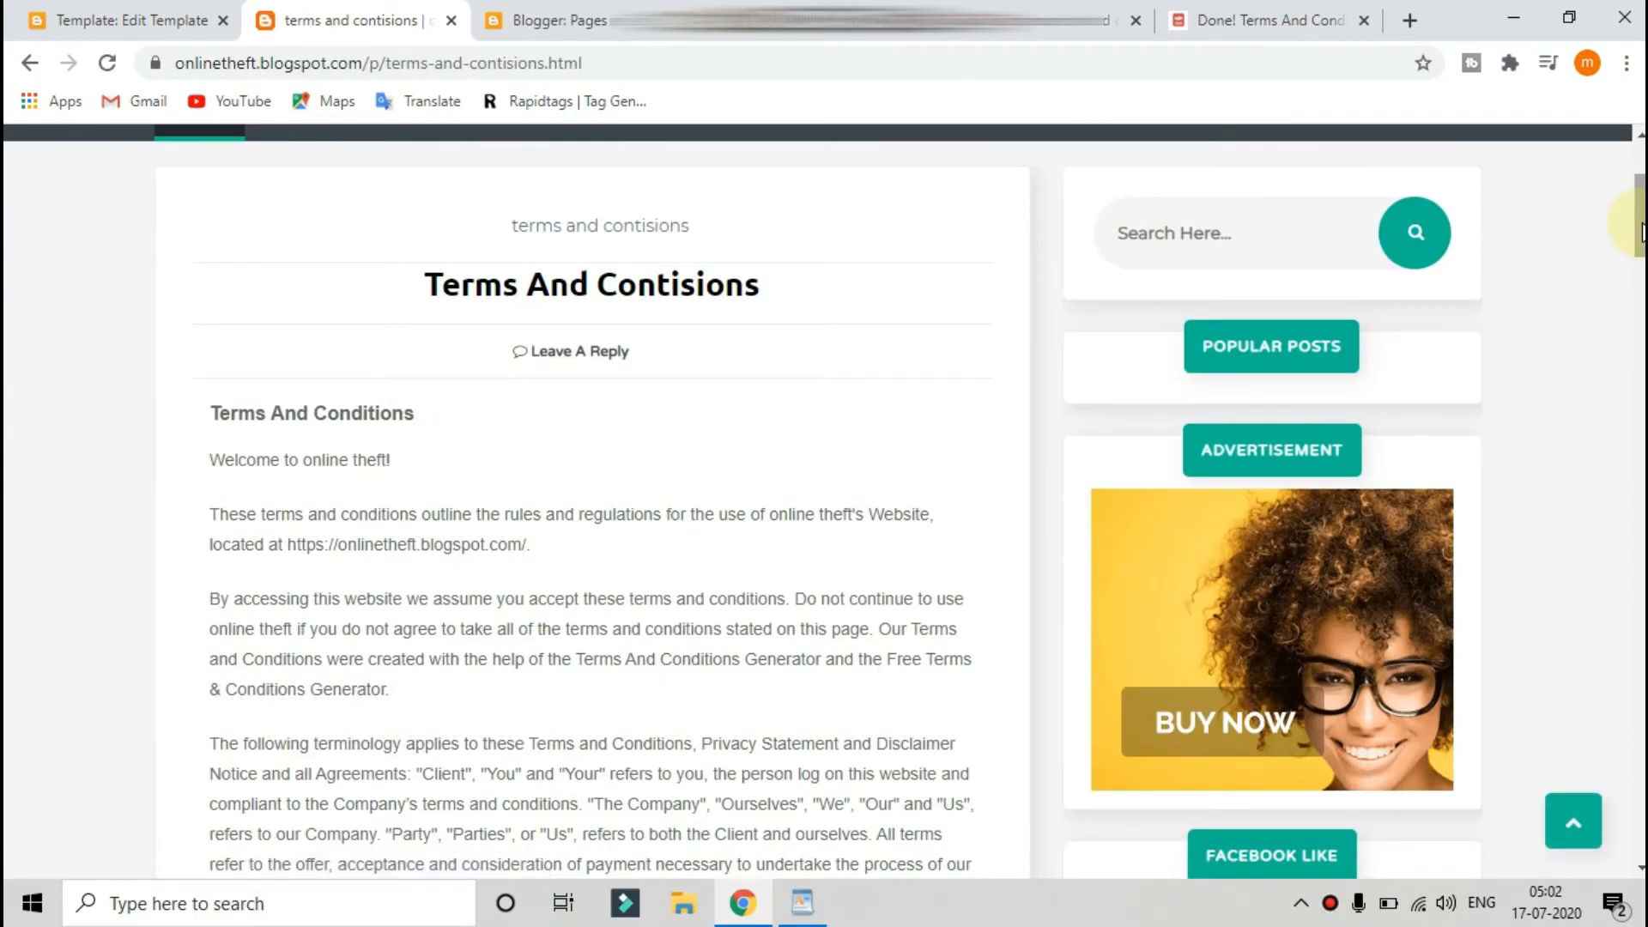